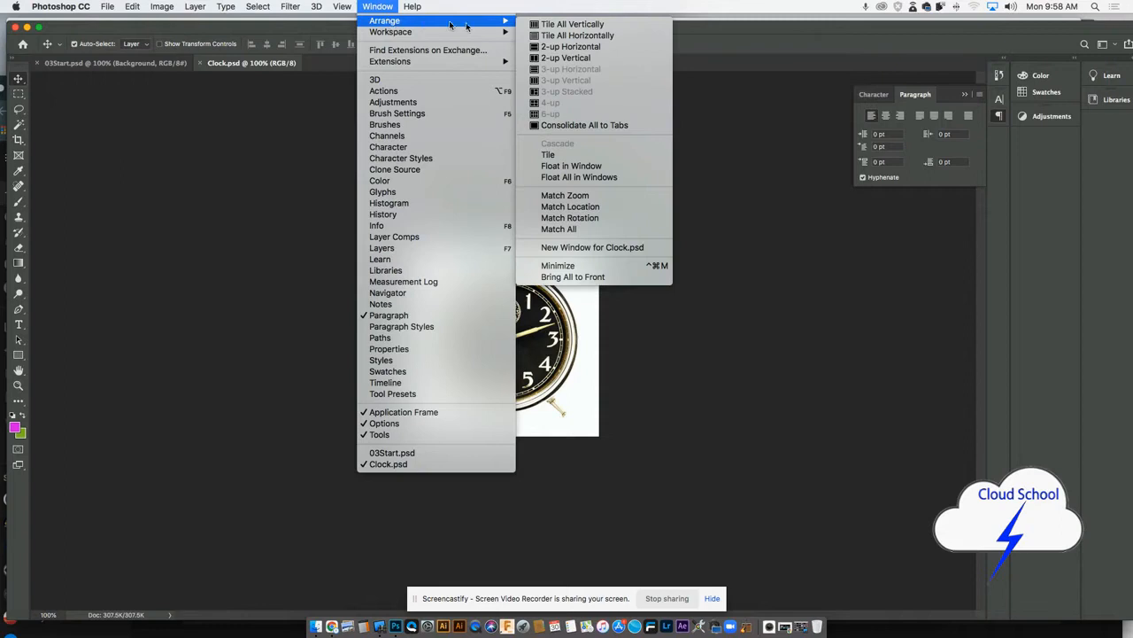
# - Try the 2-up Vertical arrangement for Clock.psd and 03Start.psd, and settle on the 2-up Horizontal arrangement
pyautogui.click(583, 59)
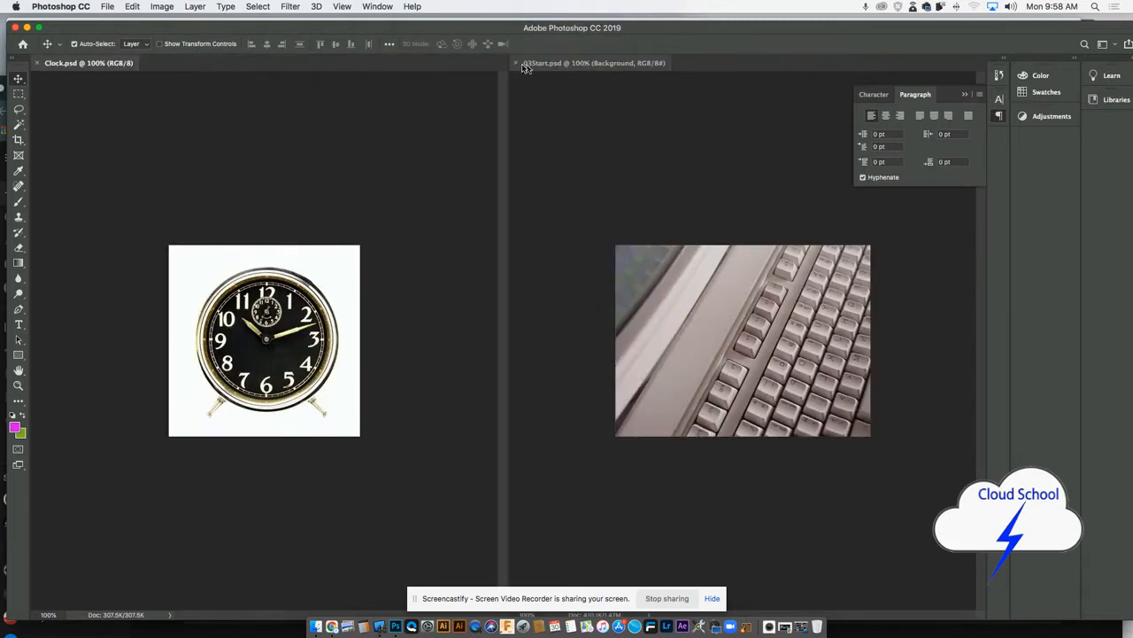
pyautogui.click(378, 7)
pyautogui.moveTo(385, 21)
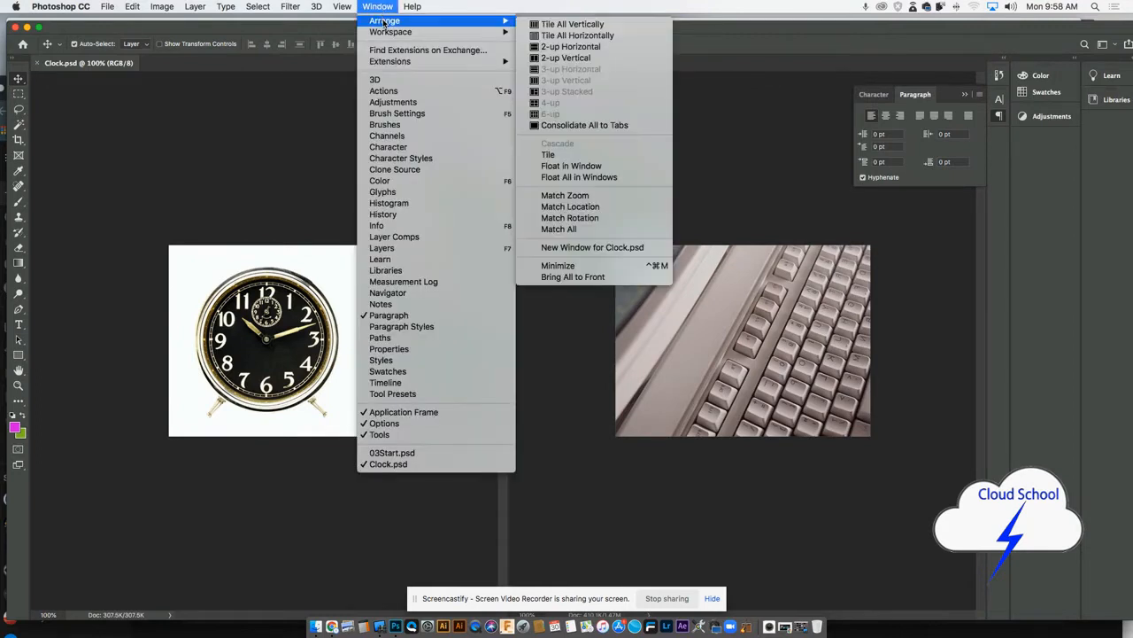
pyautogui.click(547, 47)
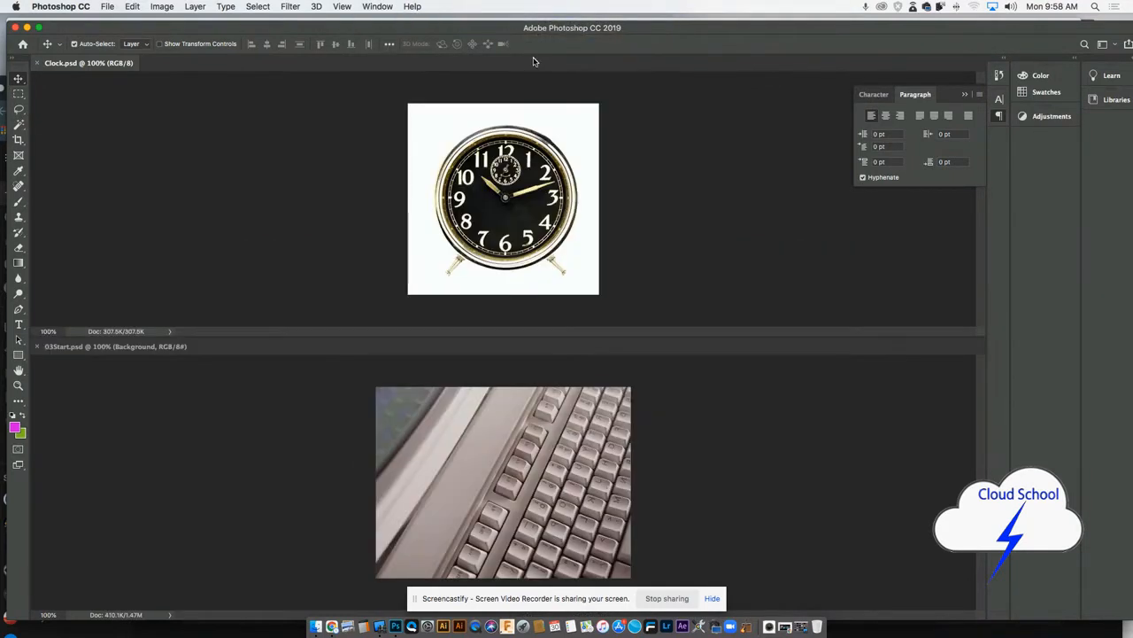
pyautogui.click(378, 7)
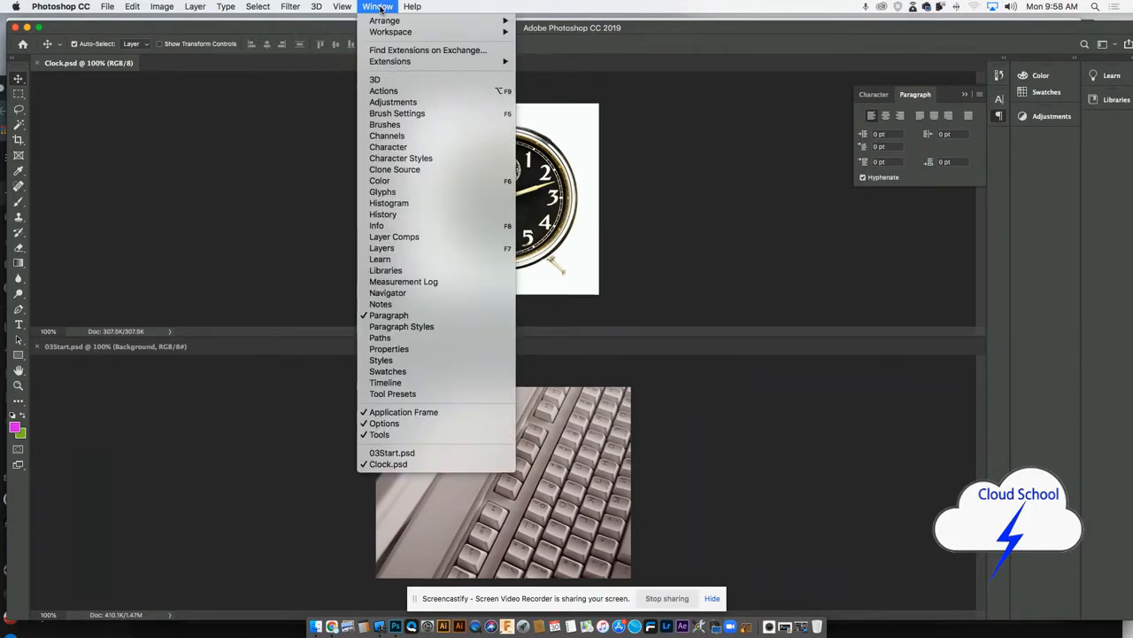
pyautogui.moveTo(383, 18)
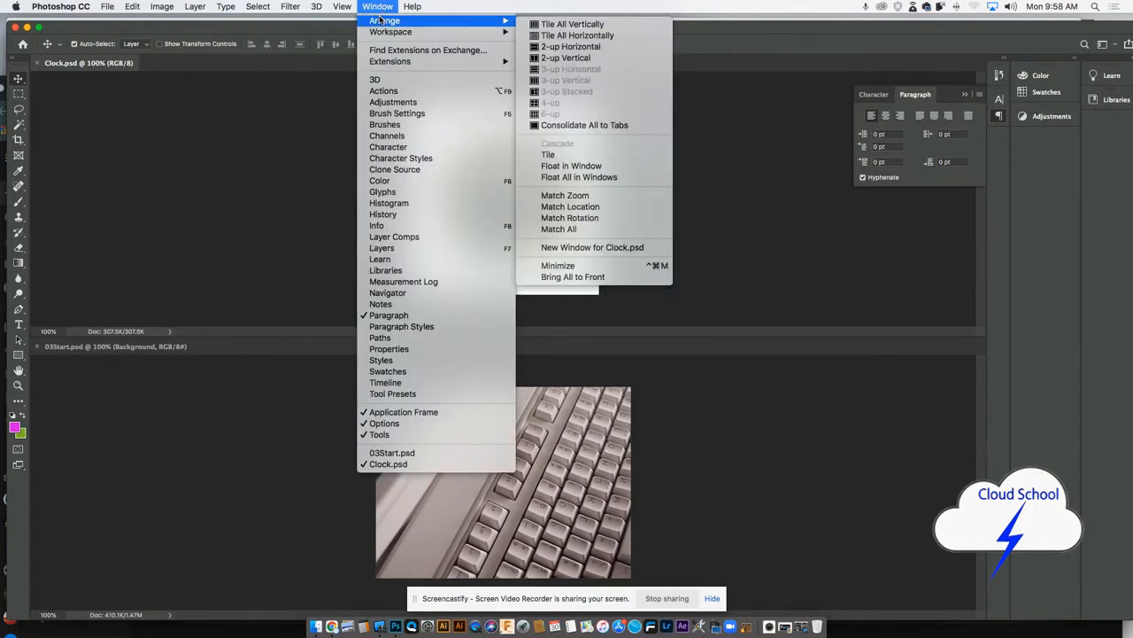
pyautogui.click(577, 46)
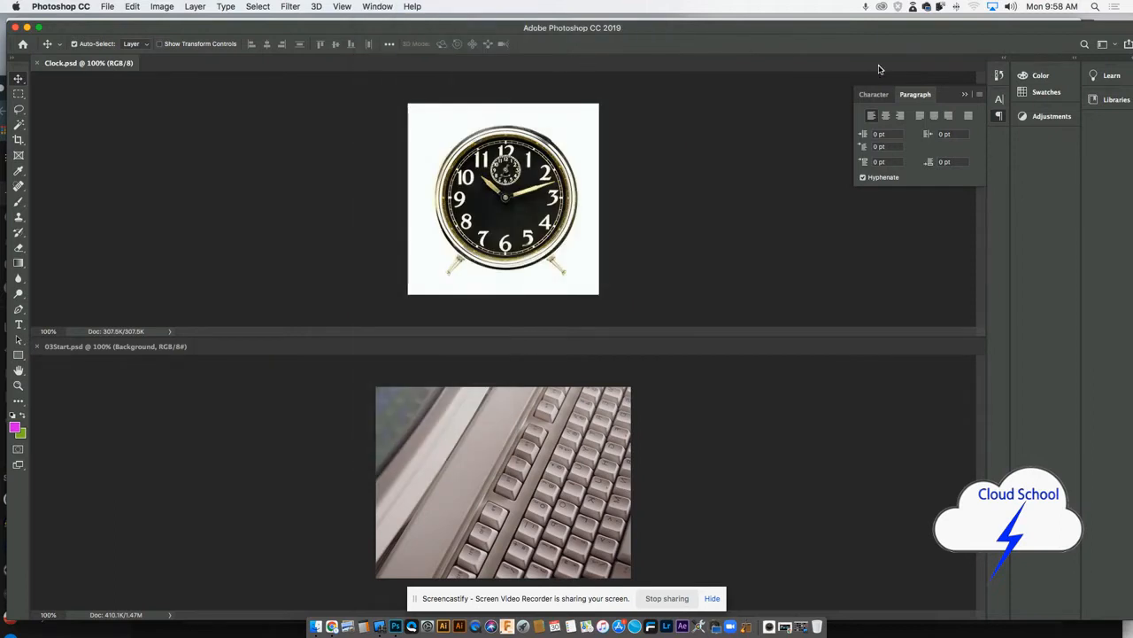
# - Show the Layers panel and place it floating just below the Paragraph panel
pyautogui.click(378, 6)
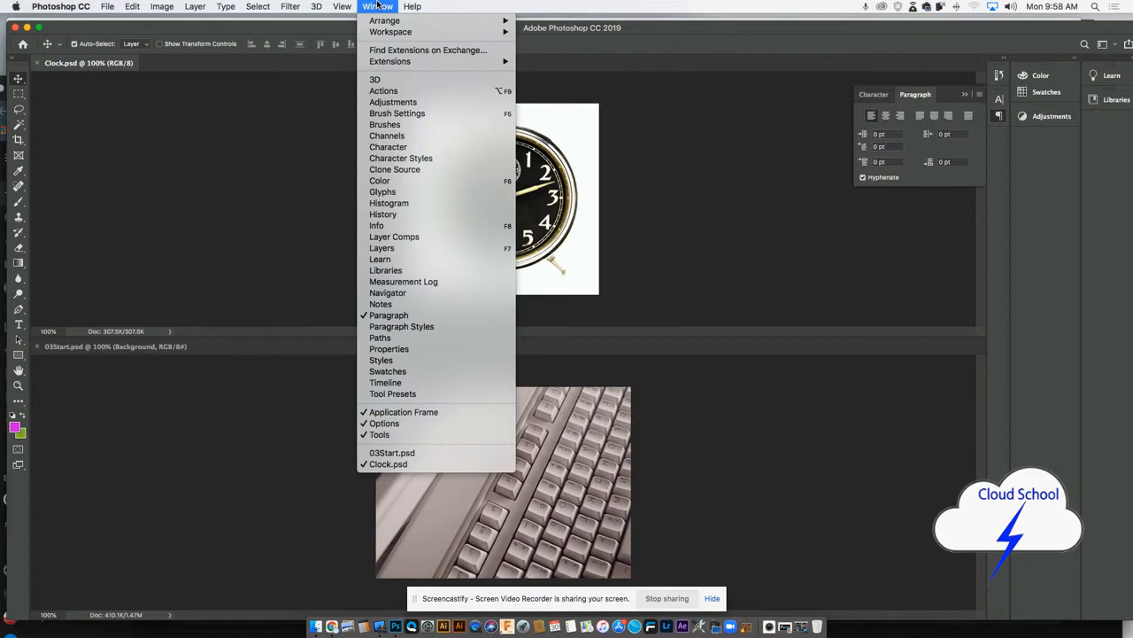
pyautogui.click(381, 249)
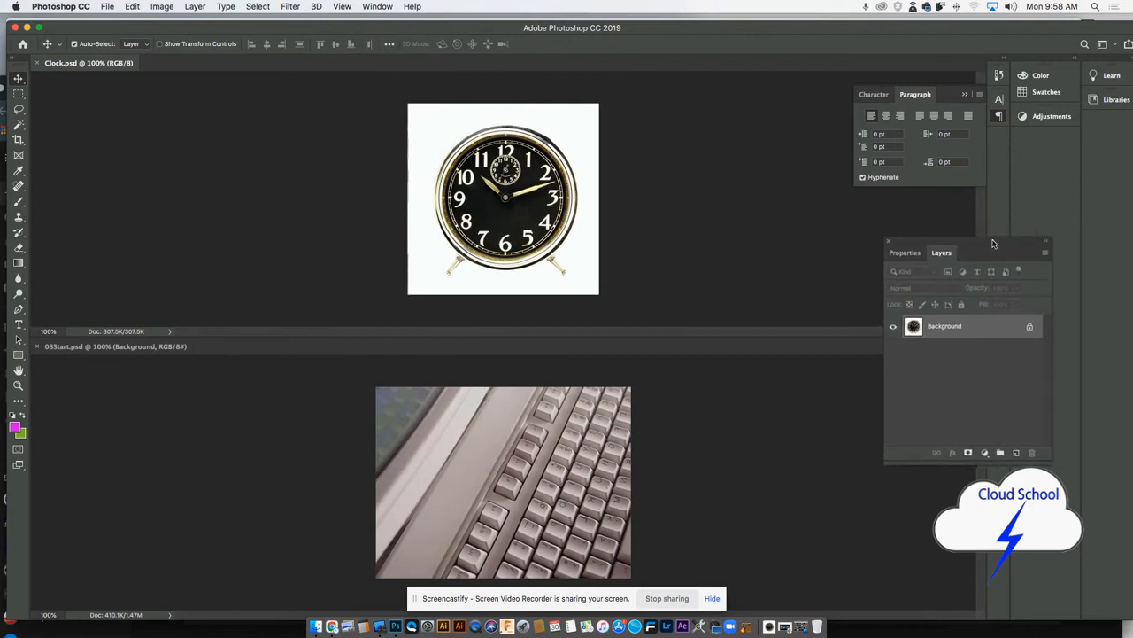
pyautogui.moveTo(993, 243); pyautogui.dragTo(960, 246)
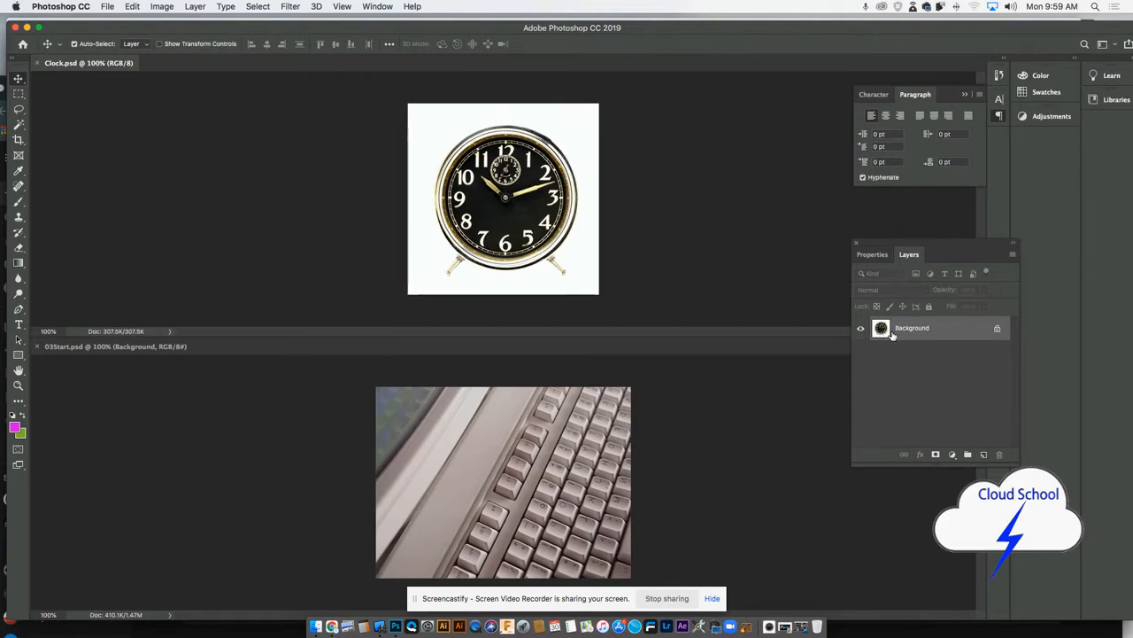
# - Try copying the clock into 03Start.psd from its Background layer and directly from its canvas, undoing each copy
pyautogui.moveTo(881, 328); pyautogui.dragTo(514, 472)
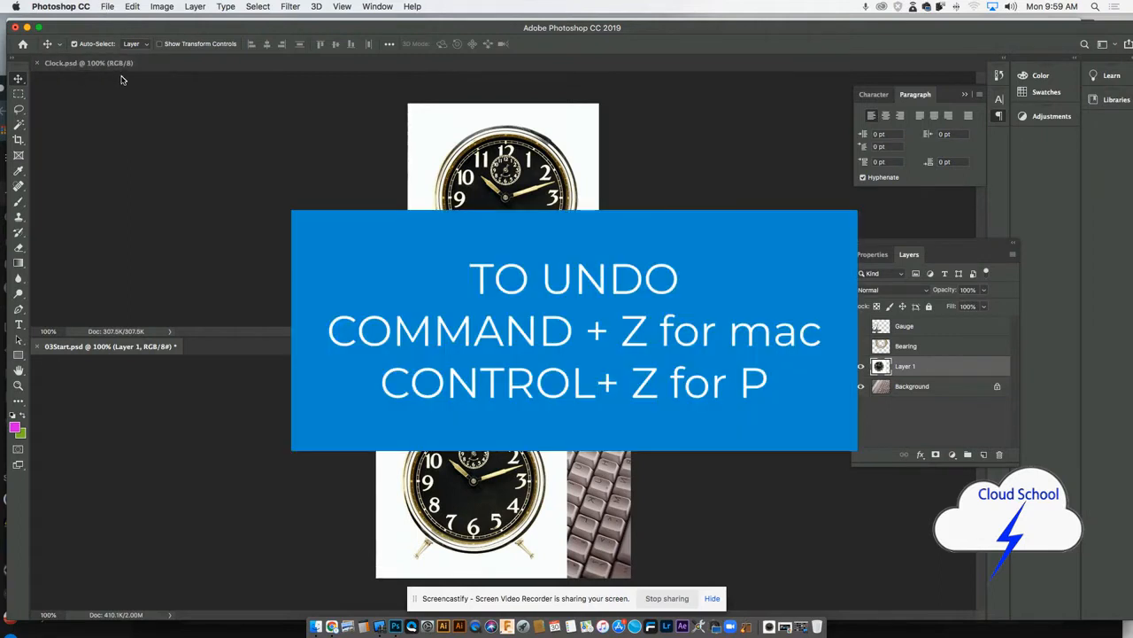
pyautogui.press('super+z')
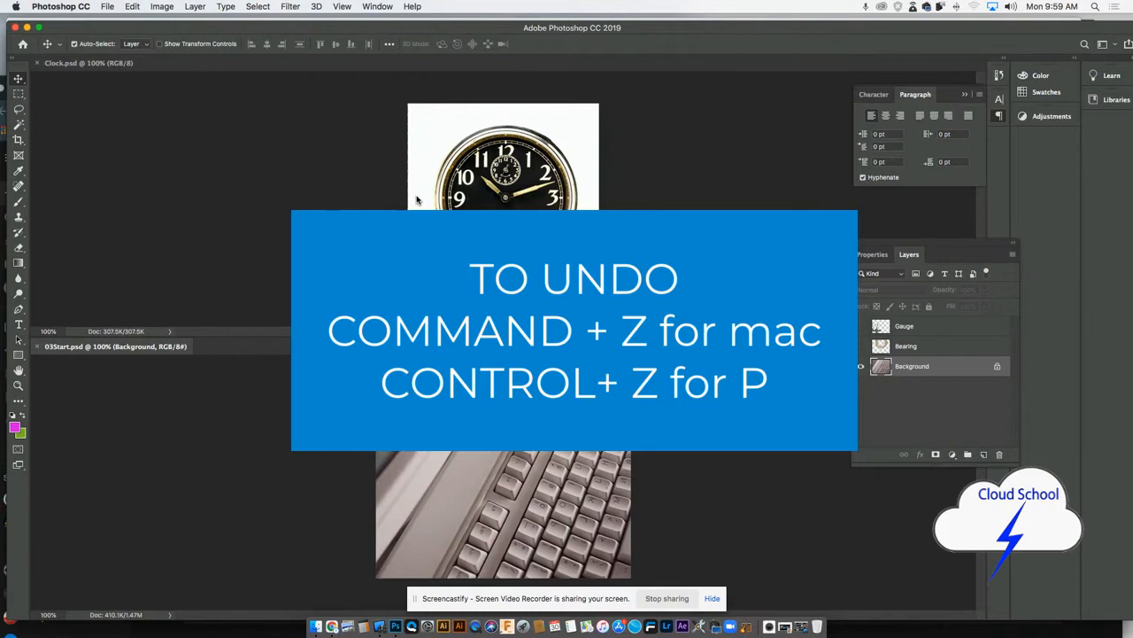
pyautogui.click(473, 196)
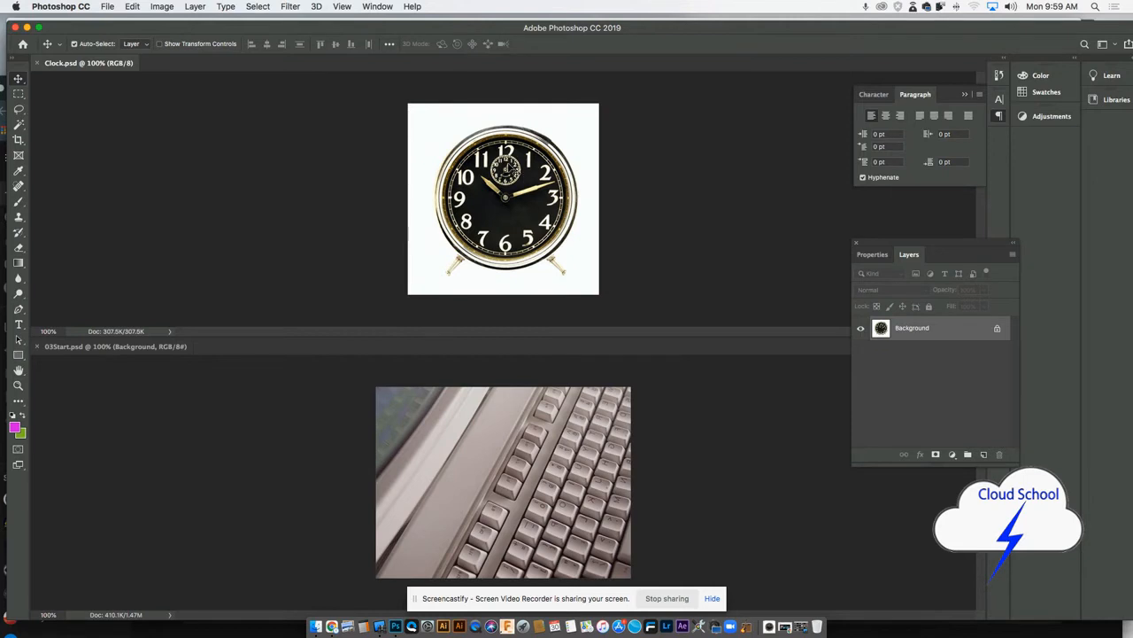
pyautogui.moveTo(486, 462); pyautogui.dragTo(483, 471)
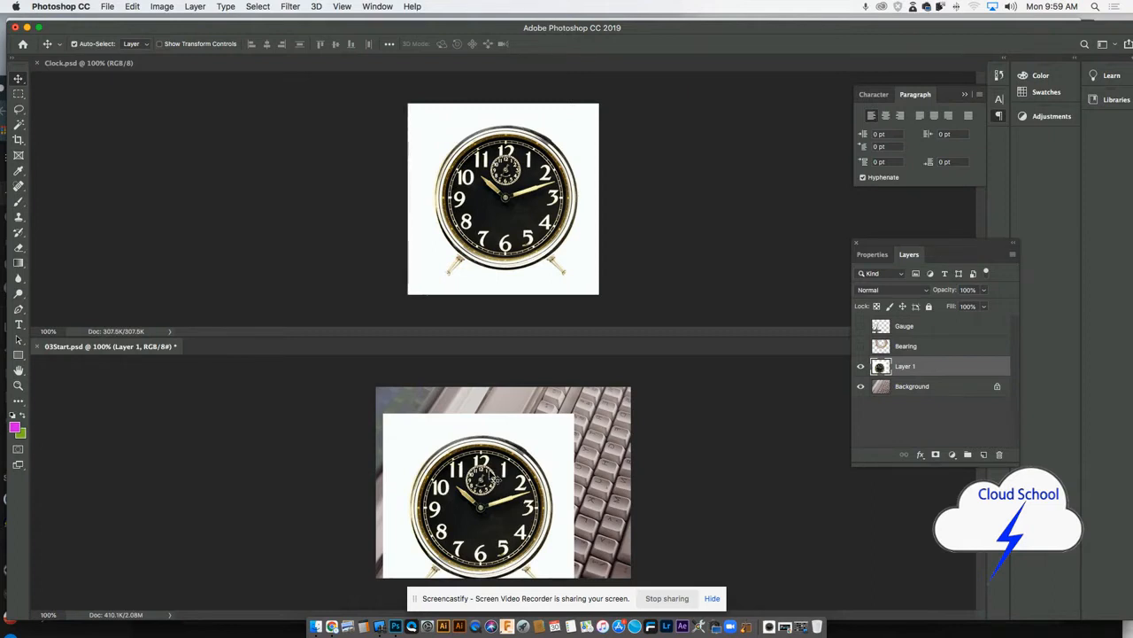
pyautogui.press('super+z')
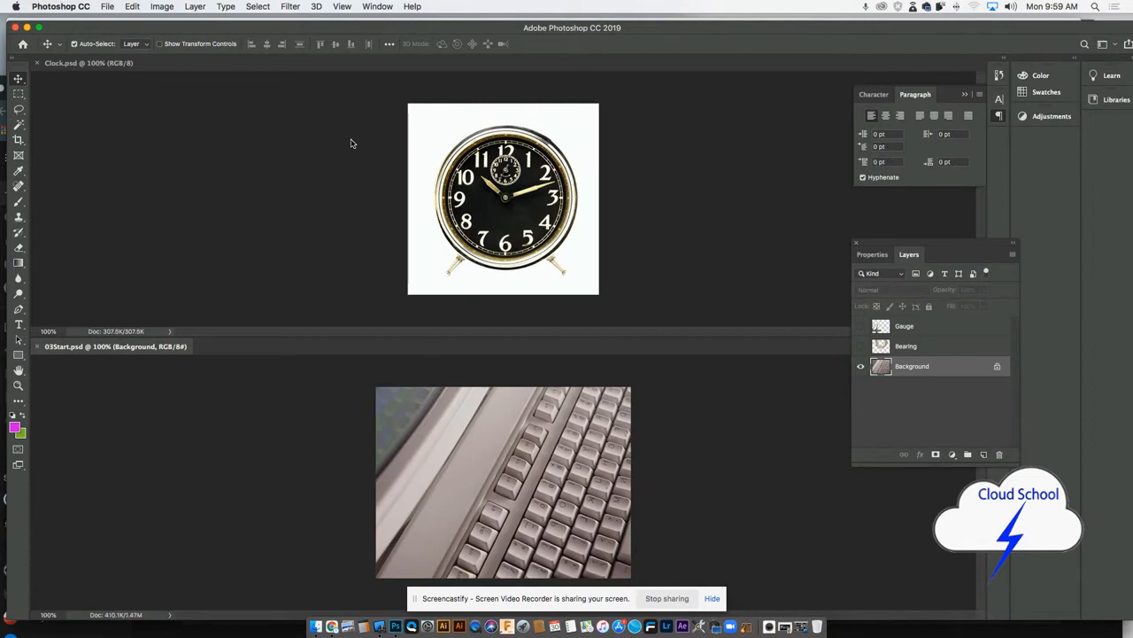
# - Select the entire Clock.psd image, copy it, and paste it into 03Start.psd as a new layer
pyautogui.click(410, 133)
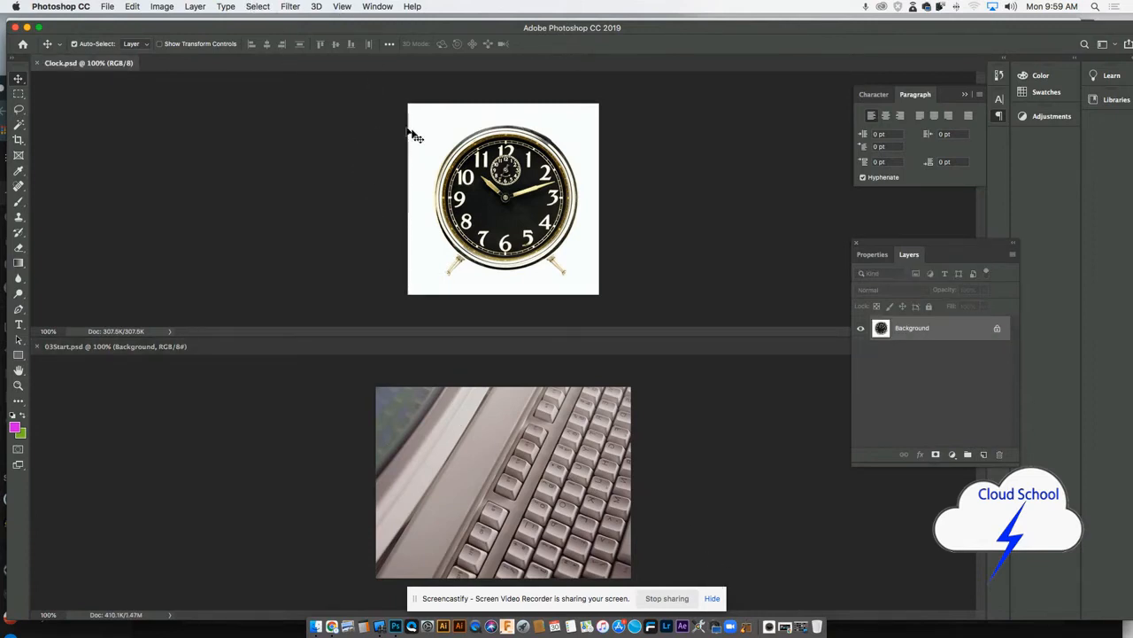
pyautogui.click(259, 7)
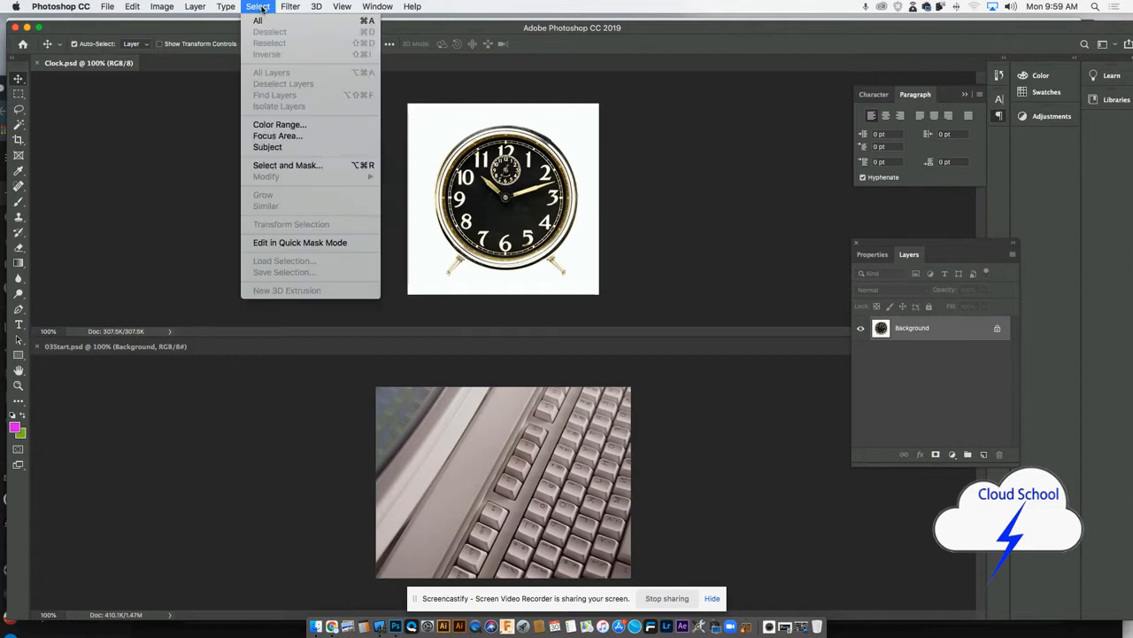
pyautogui.click(259, 21)
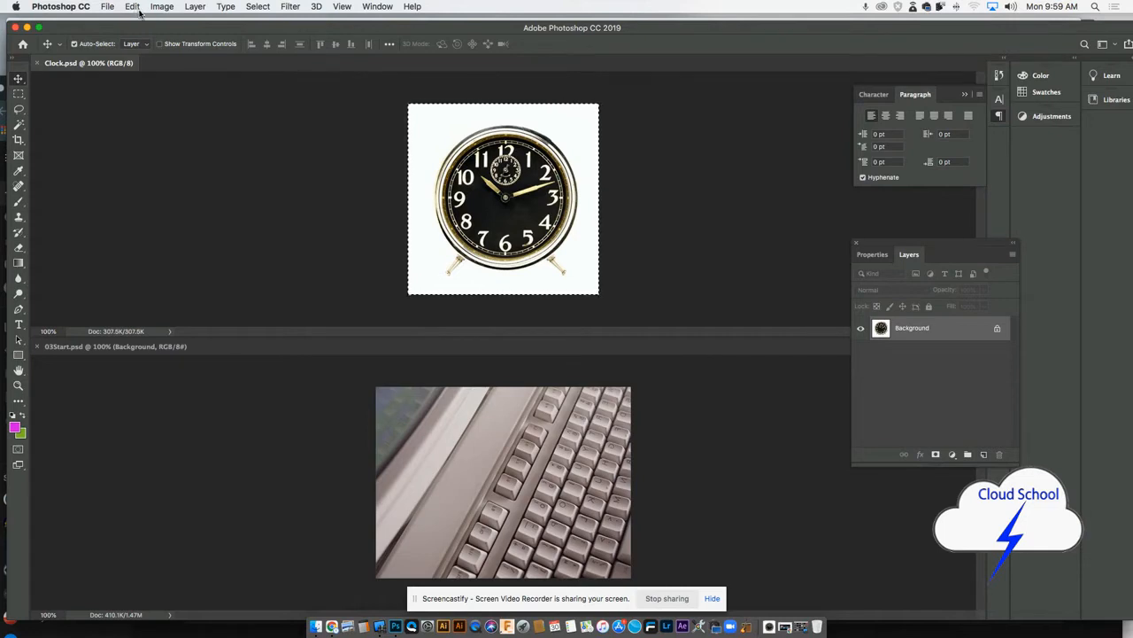
pyautogui.press('super+c')
pyautogui.click(409, 416)
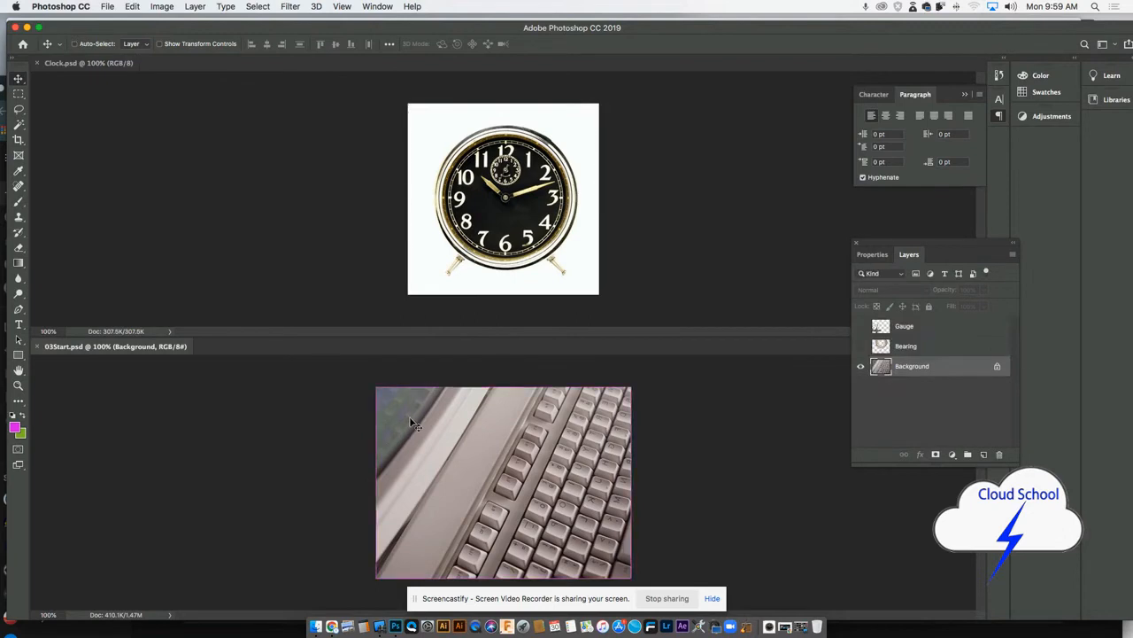
pyautogui.press('super+v')
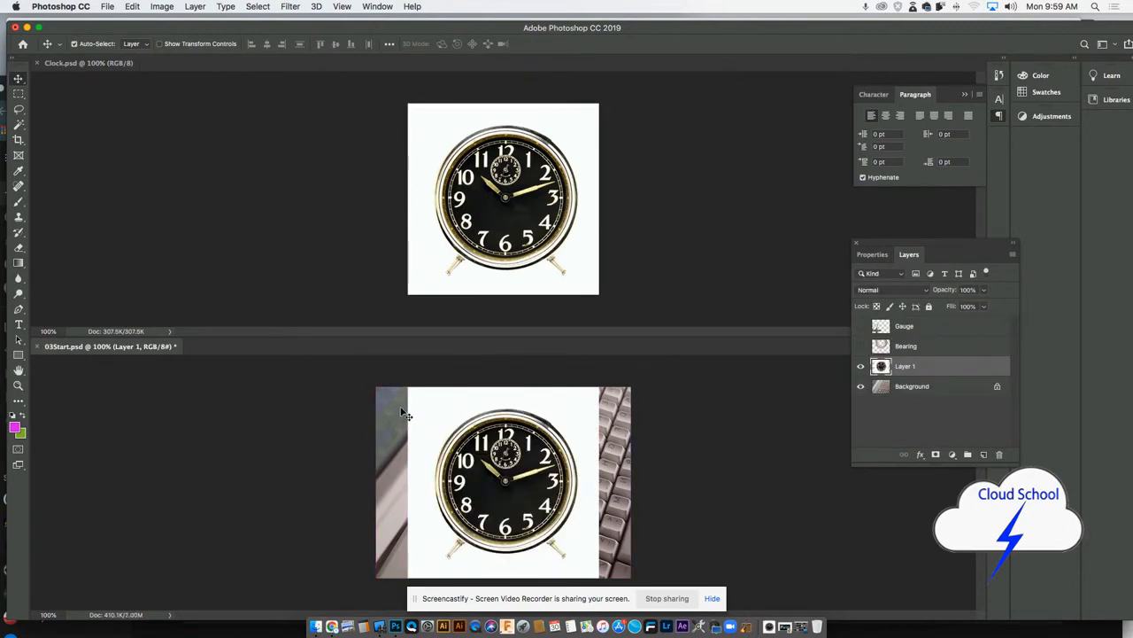
# - Return to Photoshop and close the Clock.psd document, keeping 03Start.psd open
pyautogui.click(713, 598)
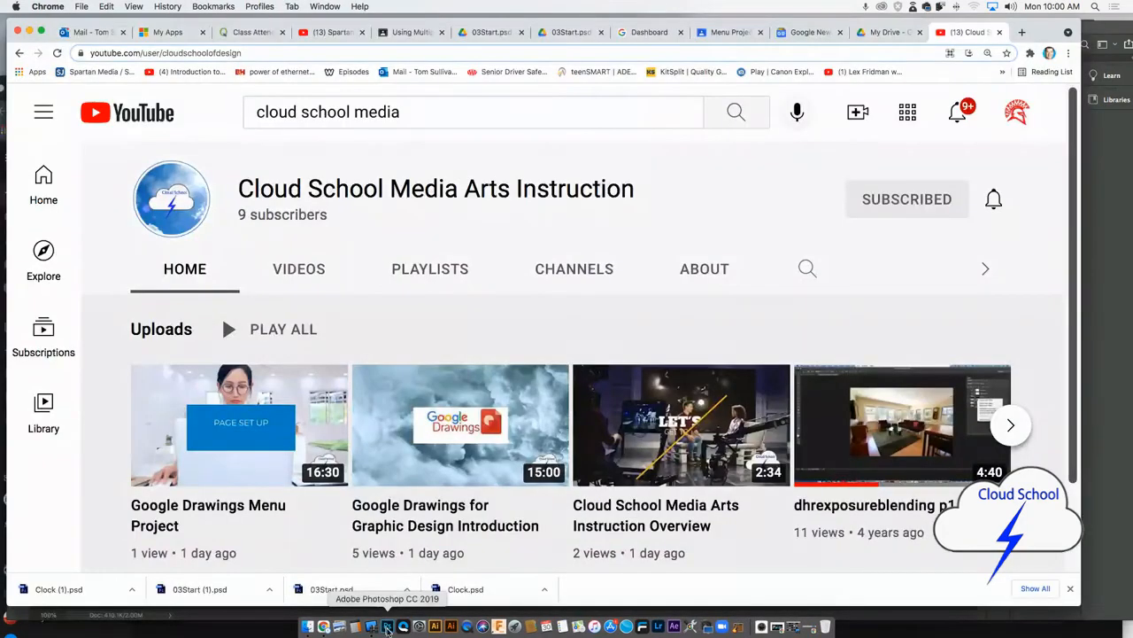
pyautogui.click(390, 627)
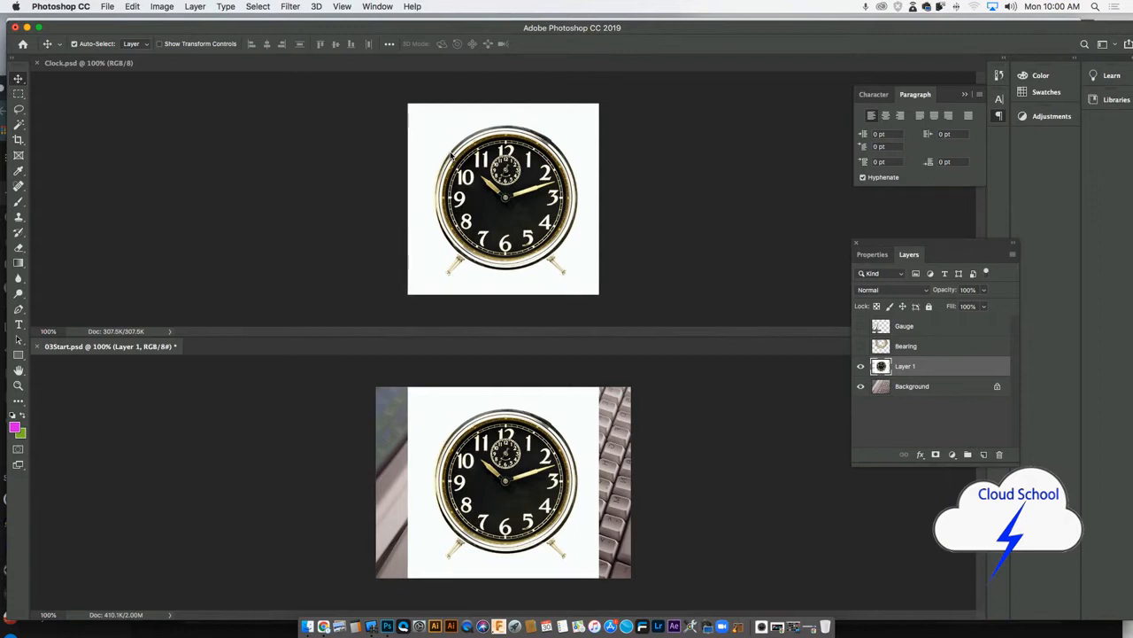
pyautogui.click(37, 64)
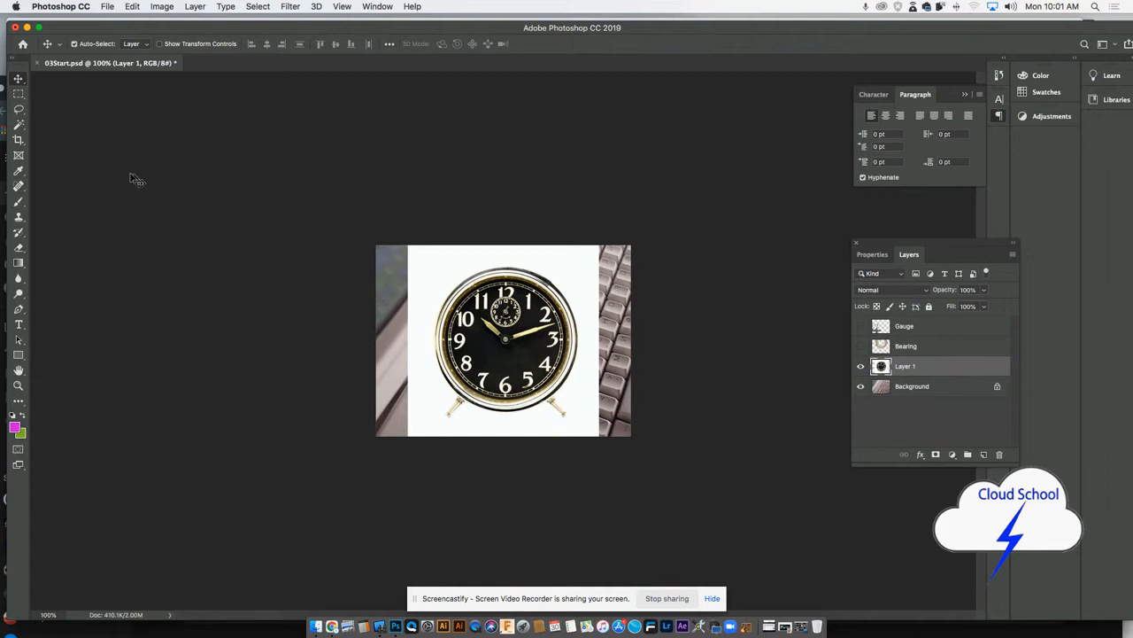
# - Activate the Magic Wand tool for removing the white background around the clock on Layer 1
pyautogui.click(17, 124)
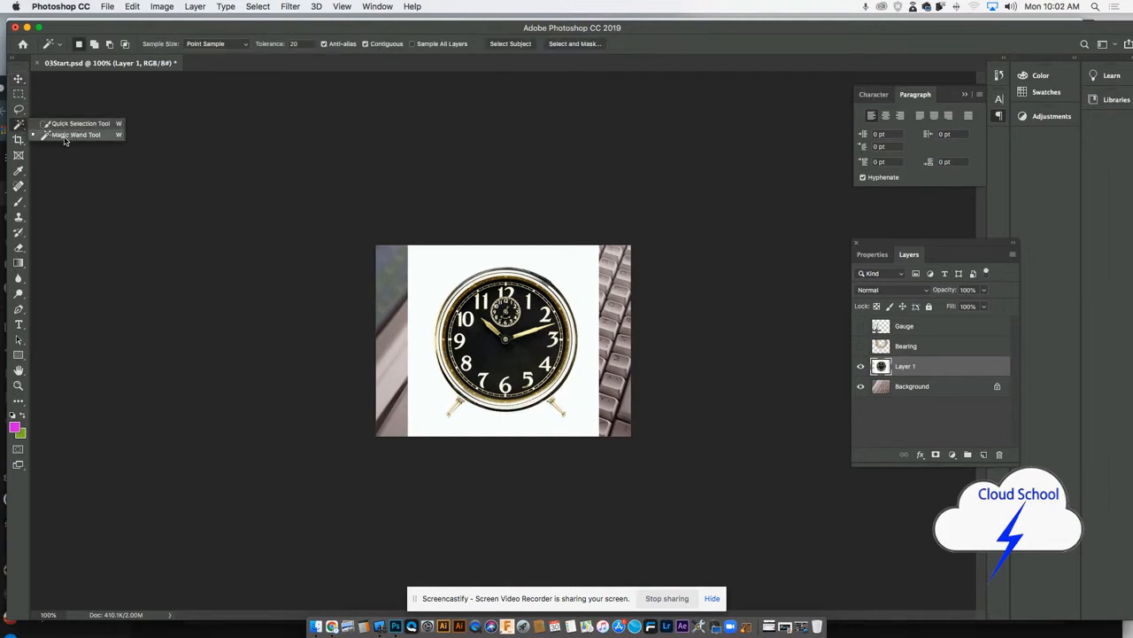
pyautogui.click(65, 137)
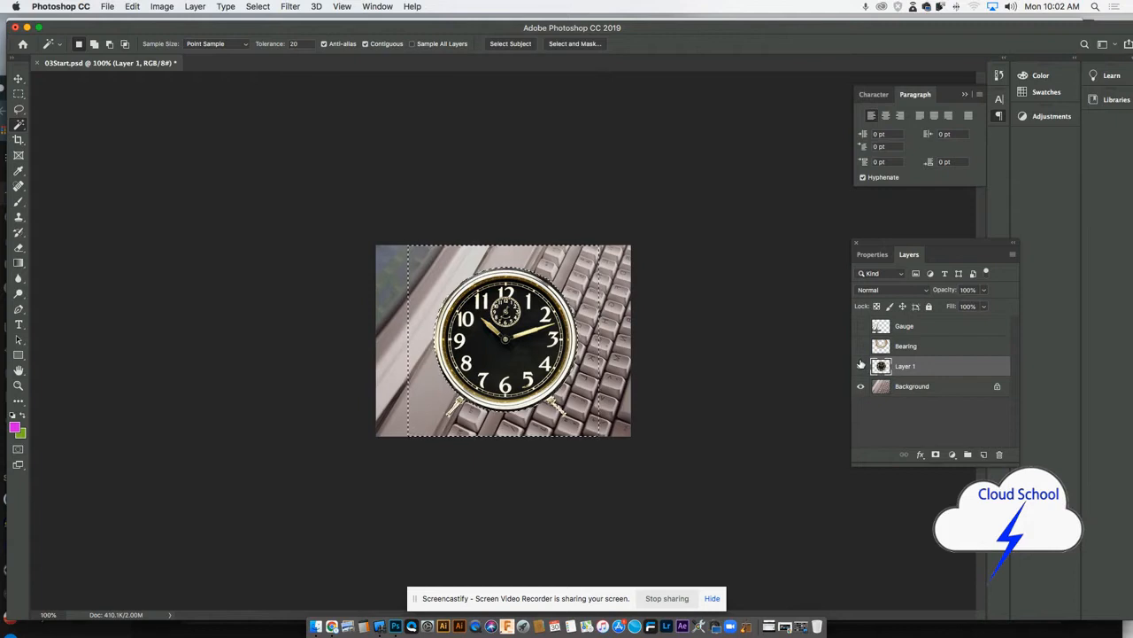
# - Undo the deletion of the white area around the clock and clear the selection
pyautogui.click(861, 364)
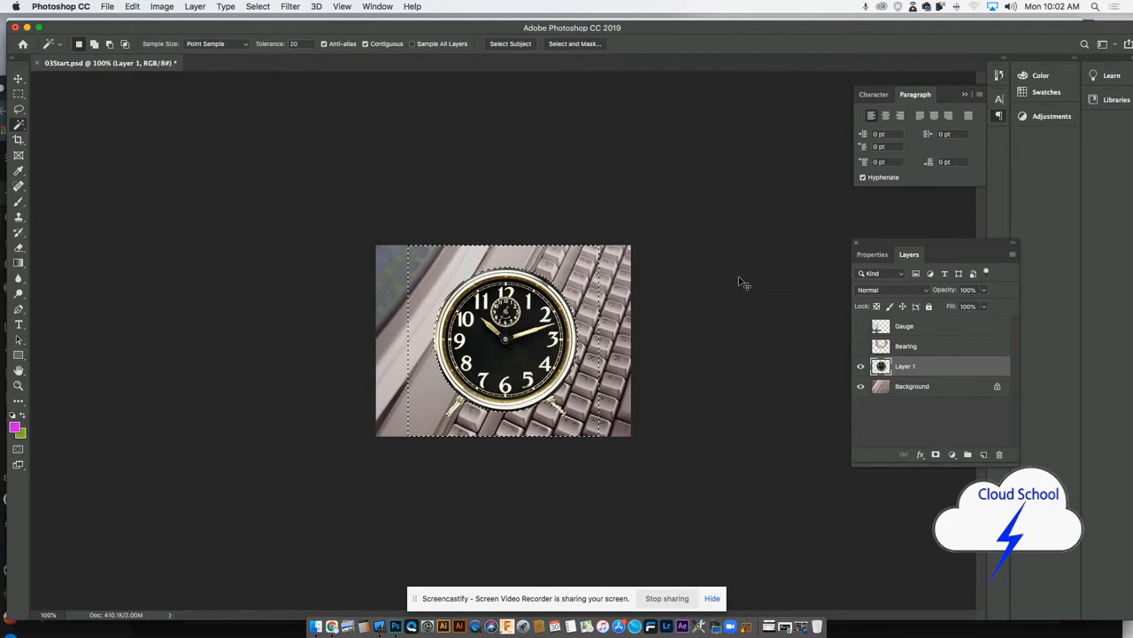
pyautogui.press('super+z')
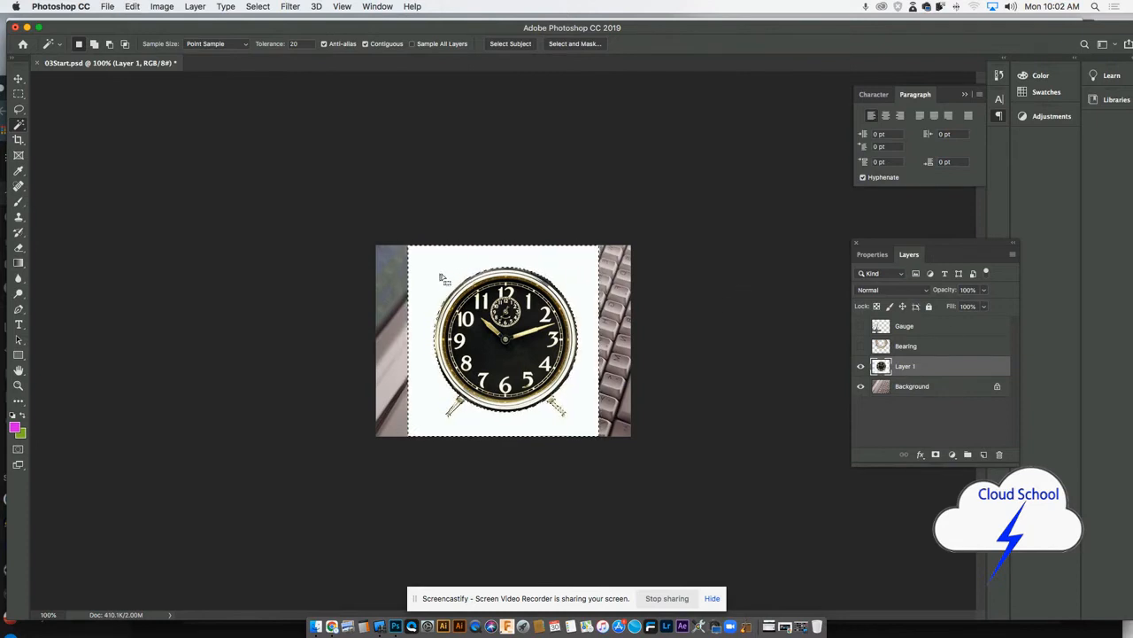
pyautogui.press('super+d')
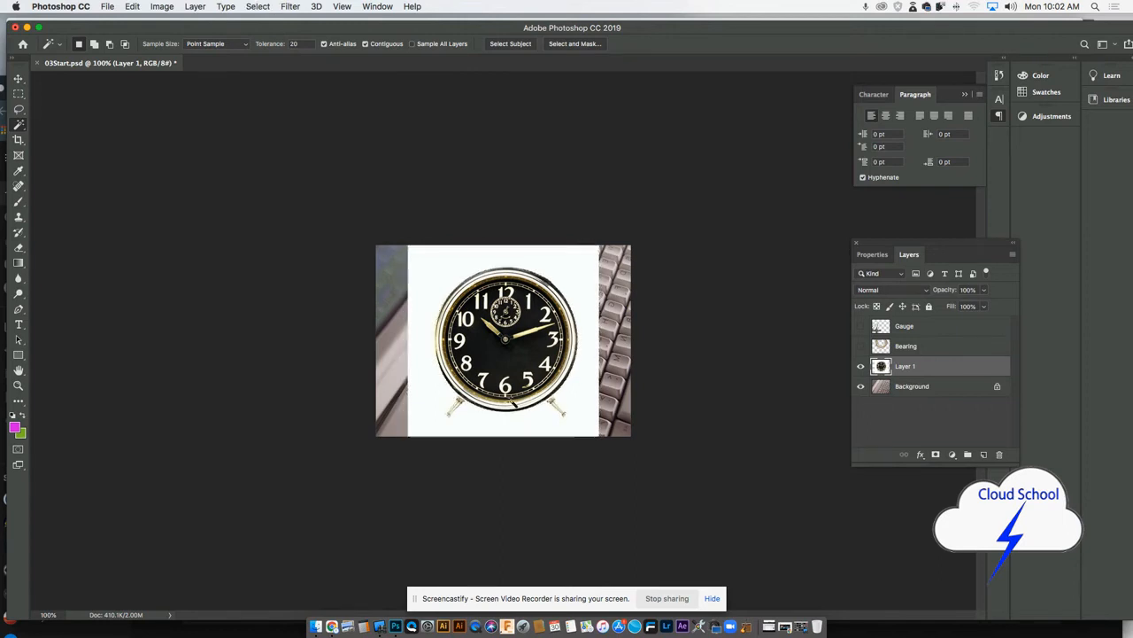
# - Select the white area around the clock on Layer 1 with the Magic Wand, delete it, and deselect
pyautogui.click(573, 273)
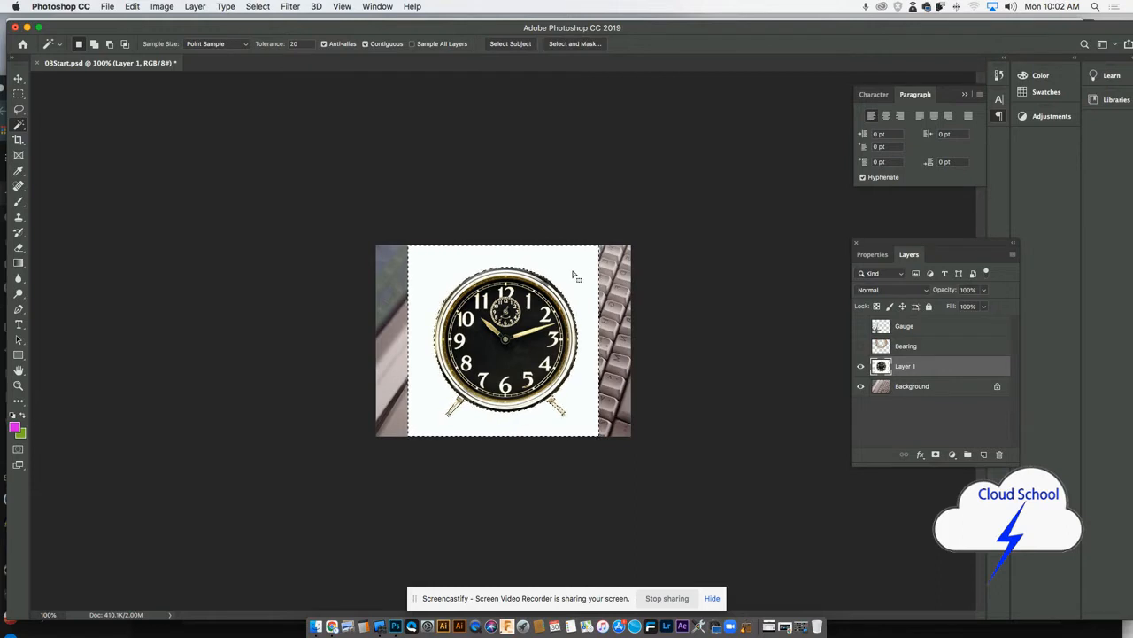
pyautogui.press('Delete')
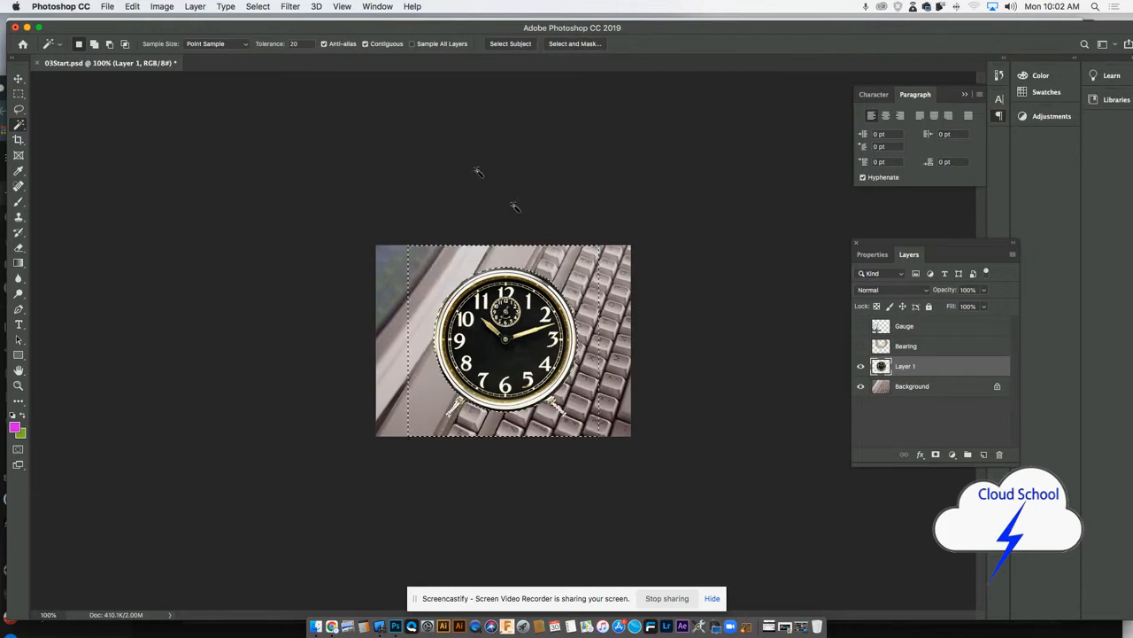
pyautogui.click(268, 7)
pyautogui.click(276, 32)
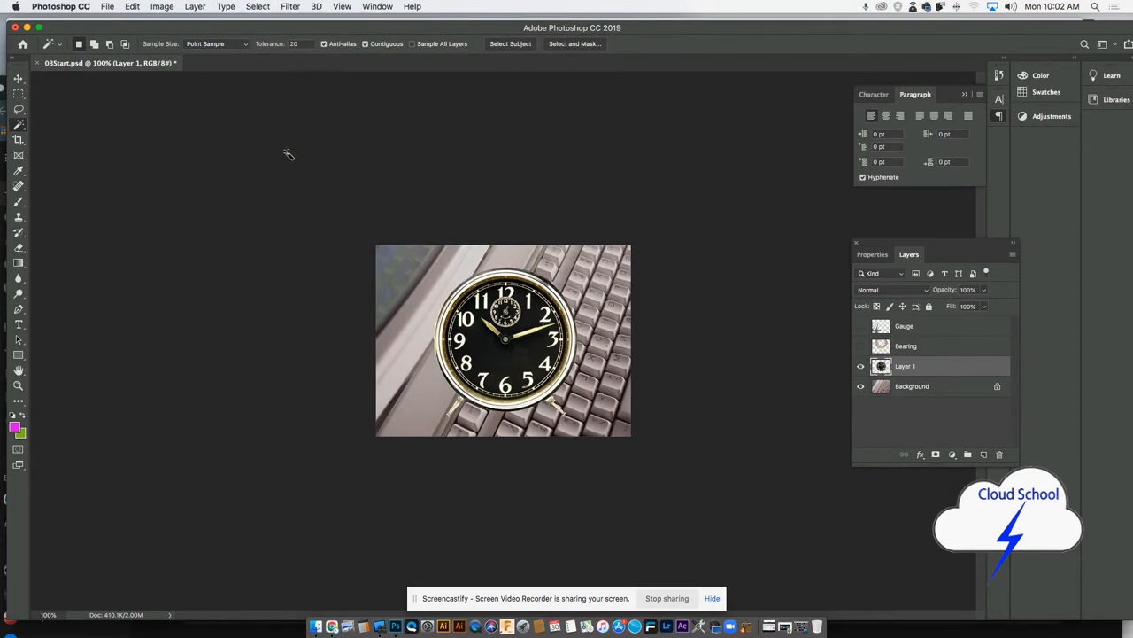
# - Scale the clock down with Free Transform and place it over the keys near the photo's lower-right corner
pyautogui.click(133, 7)
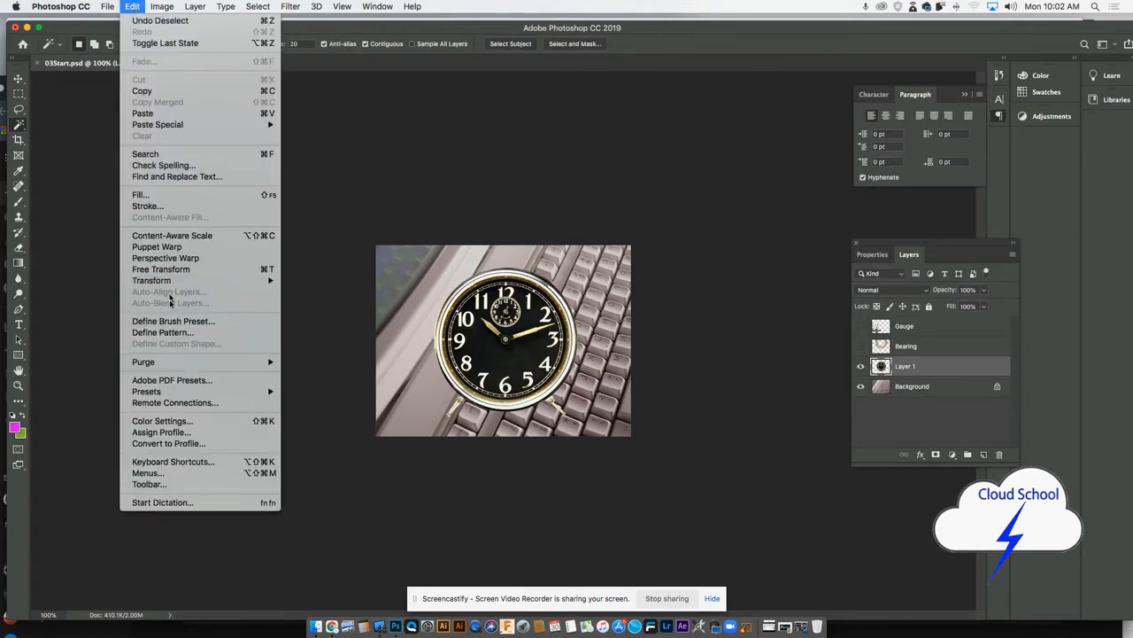
pyautogui.click(177, 271)
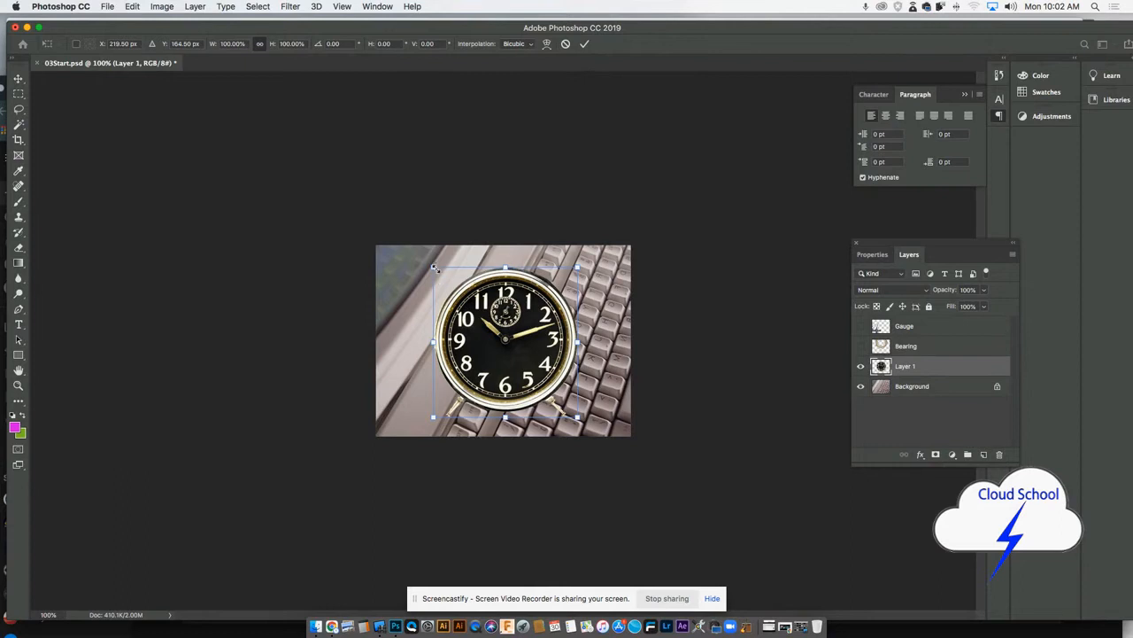
pyautogui.moveTo(435, 269); pyautogui.dragTo(470, 289)
pyautogui.moveTo(502, 359); pyautogui.dragTo(541, 370)
pyautogui.moveTo(512, 302); pyautogui.dragTo(516, 324)
pyautogui.press('Return')
pyautogui.press('w')
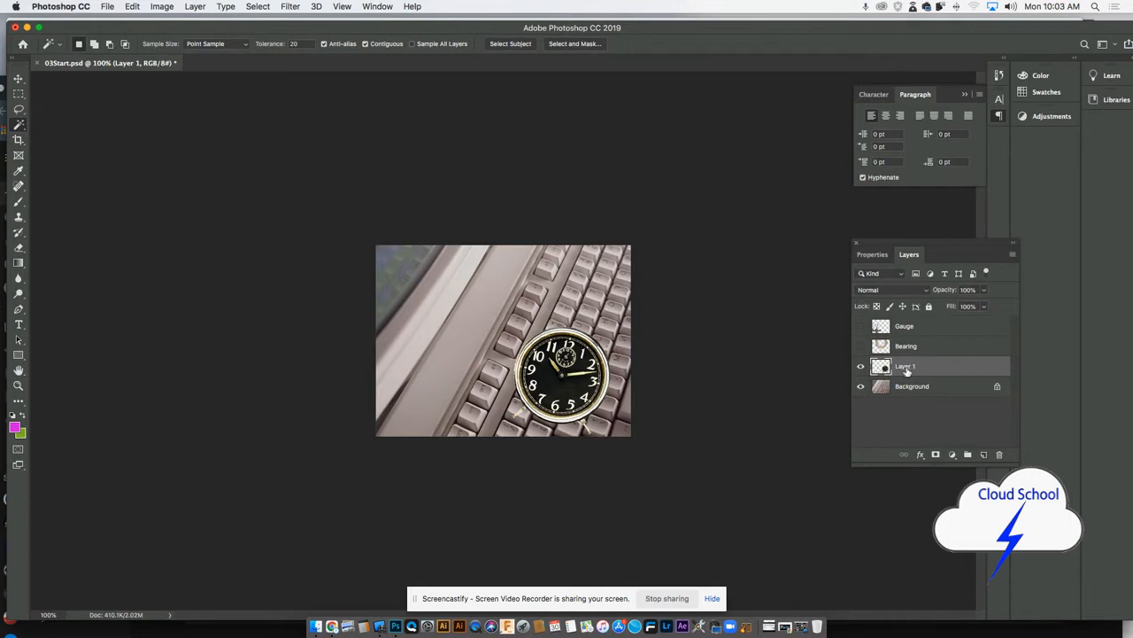
# - Set the blend mode of Layer 1 to Linear Burn
pyautogui.click(883, 295)
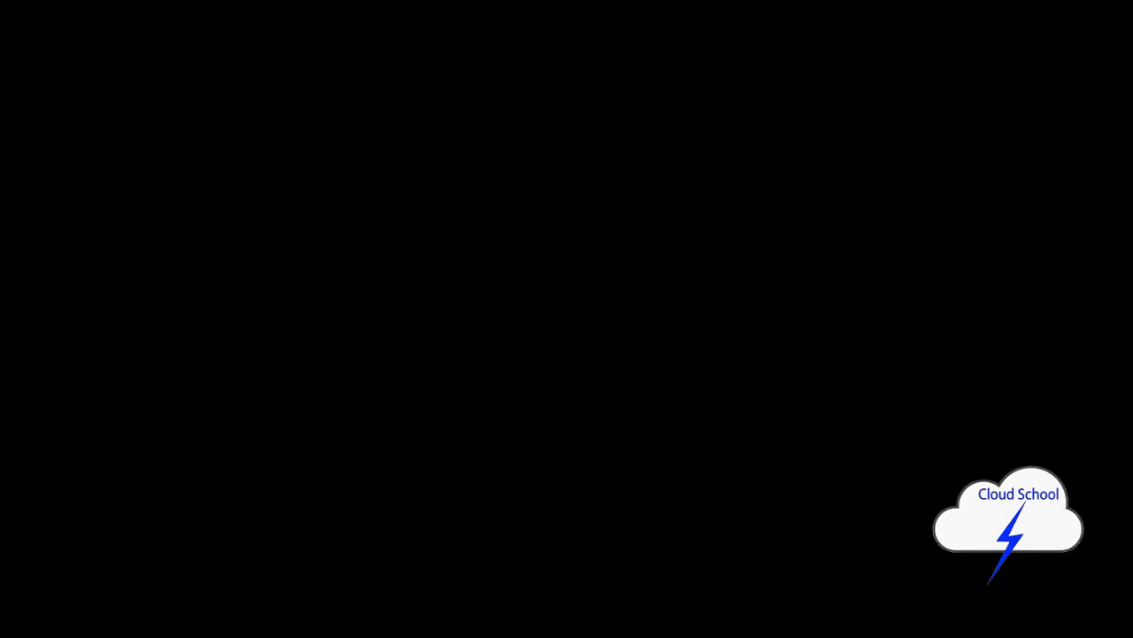
pyautogui.click(877, 341)
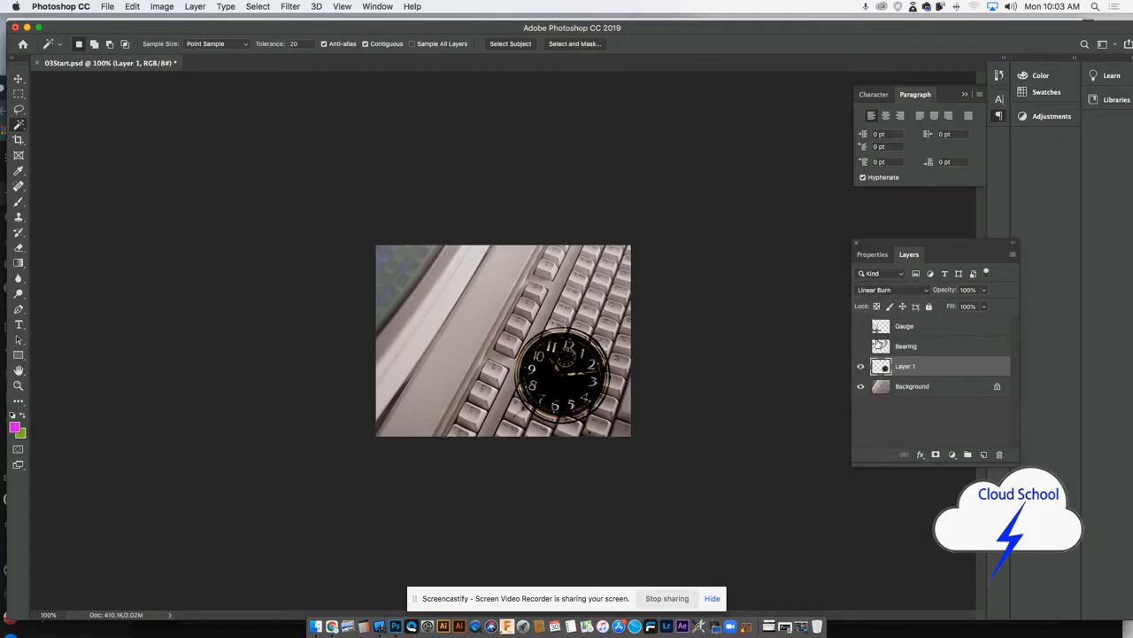
# - Try the Soft Light blend mode on Layer 1 and return it to Normal
pyautogui.click(888, 291)
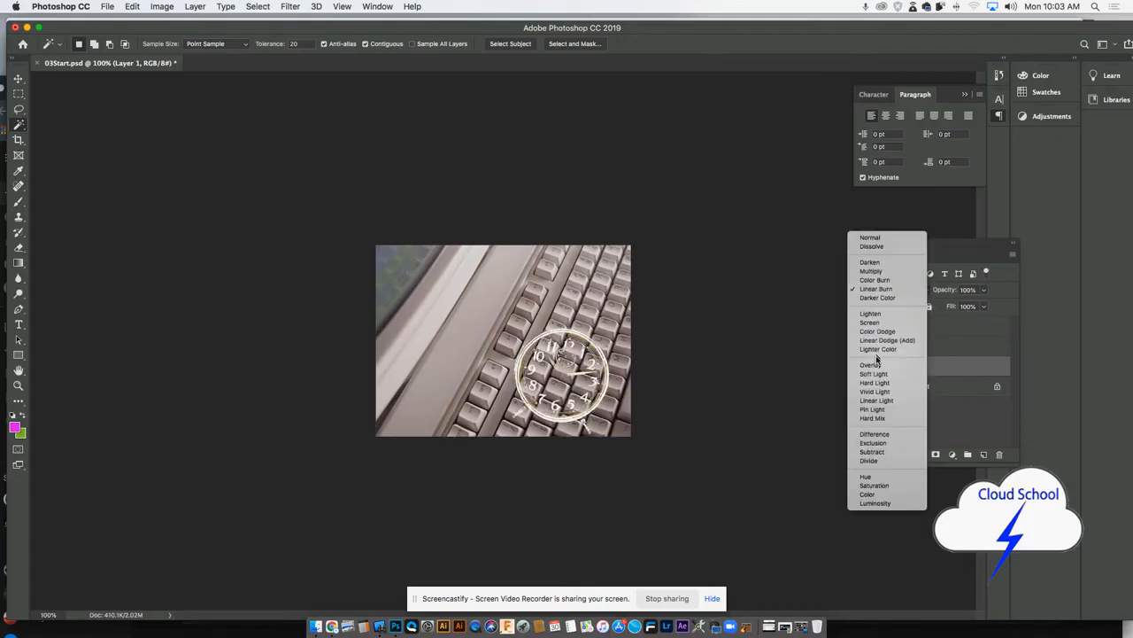
pyautogui.click(883, 375)
pyautogui.click(889, 294)
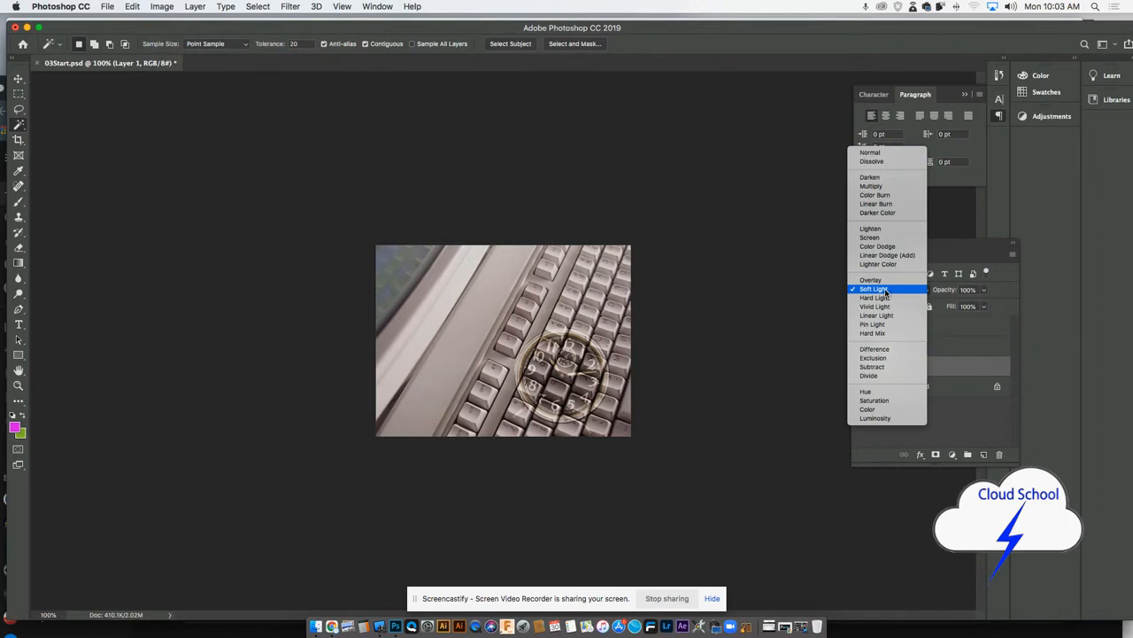
pyautogui.click(877, 154)
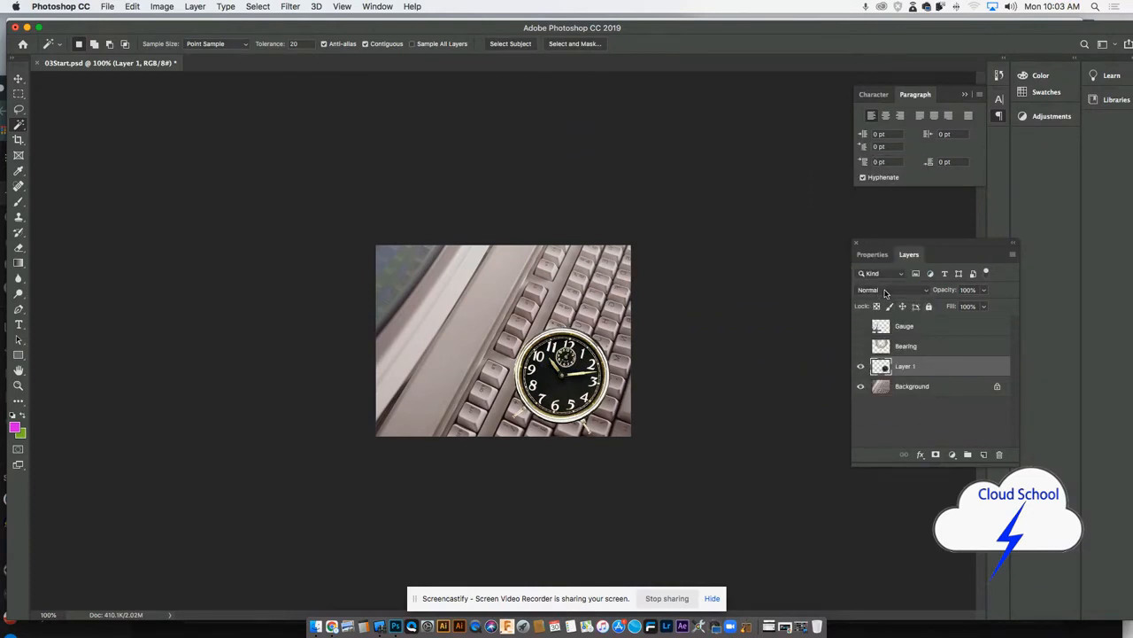
# - Set the blend mode of Layer 1 to Screen
pyautogui.click(883, 291)
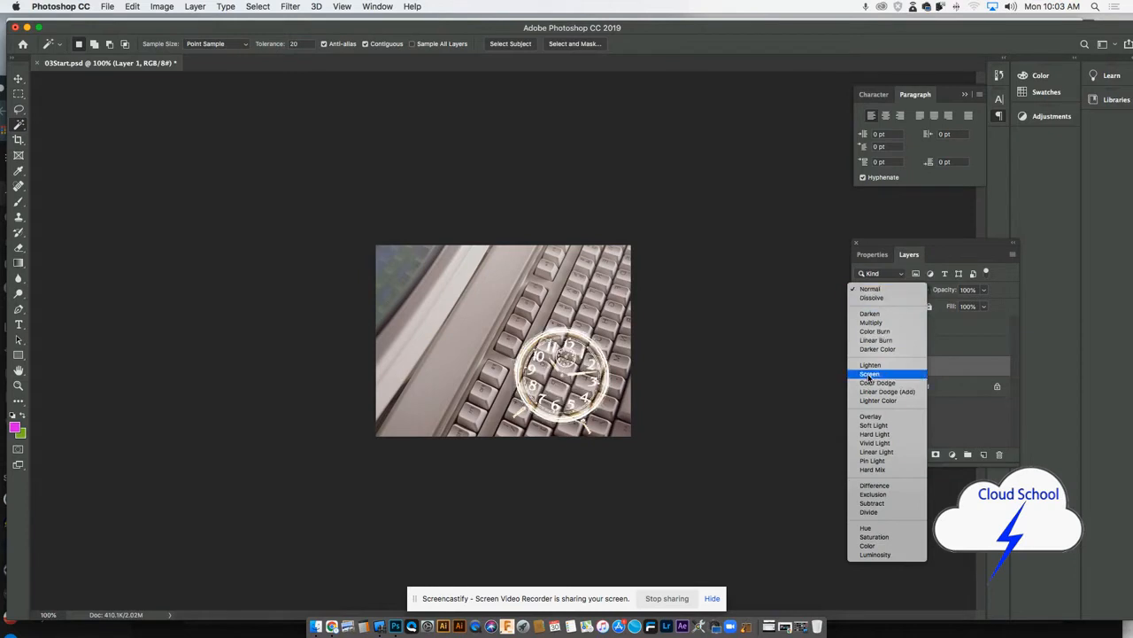
pyautogui.click(870, 374)
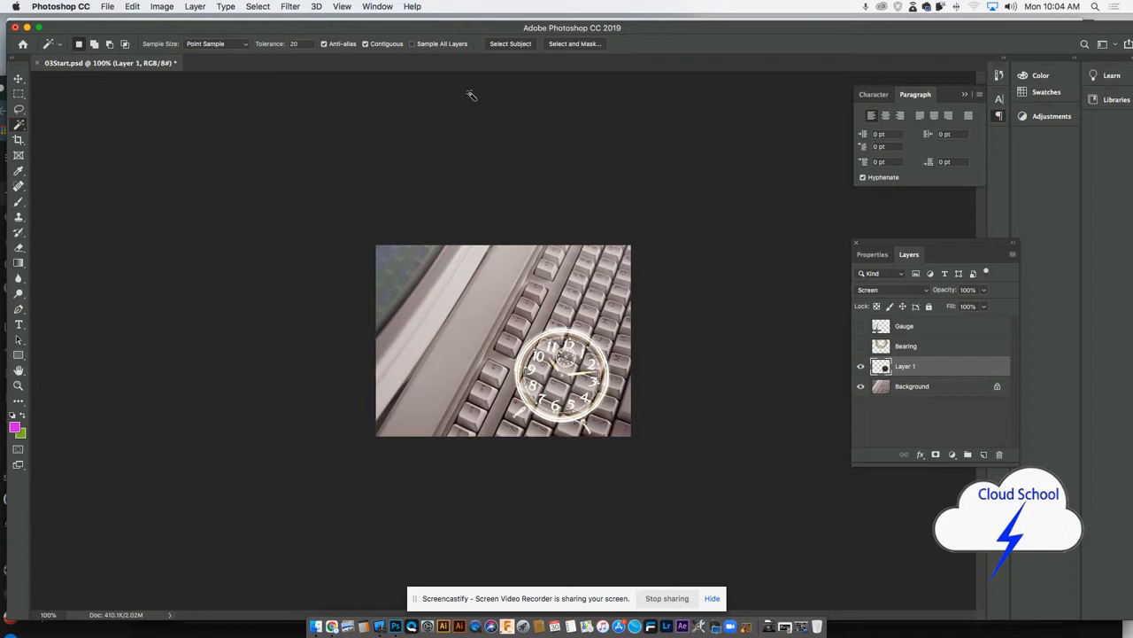
# - Create a new layer named Gradients directly above Layer 1
pyautogui.click(195, 7)
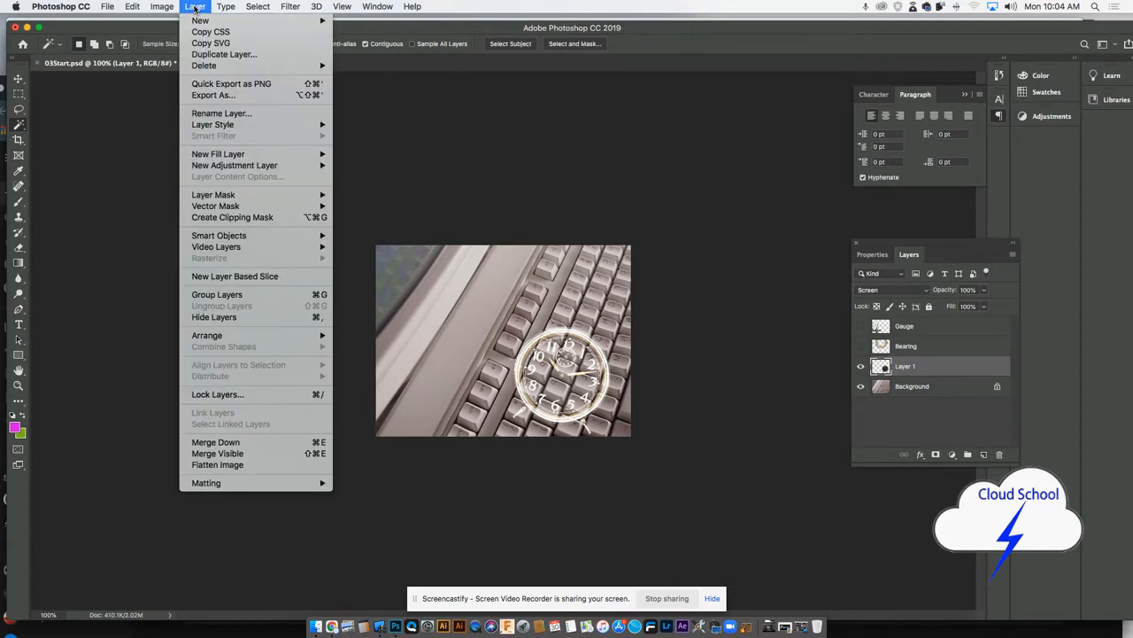
pyautogui.moveTo(197, 24)
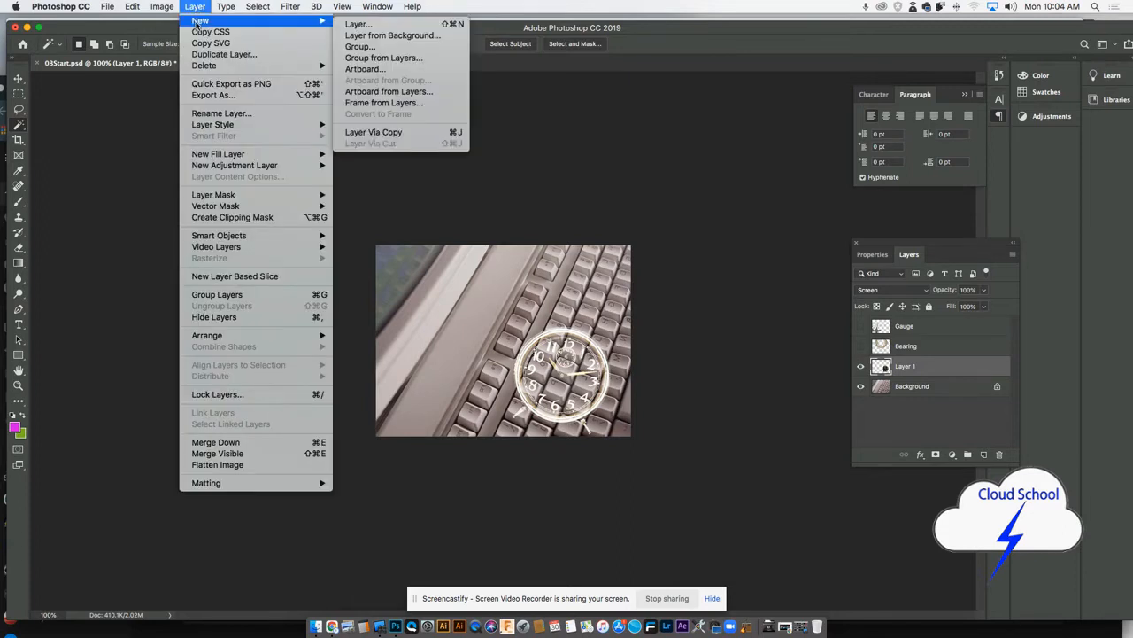
pyautogui.click(359, 25)
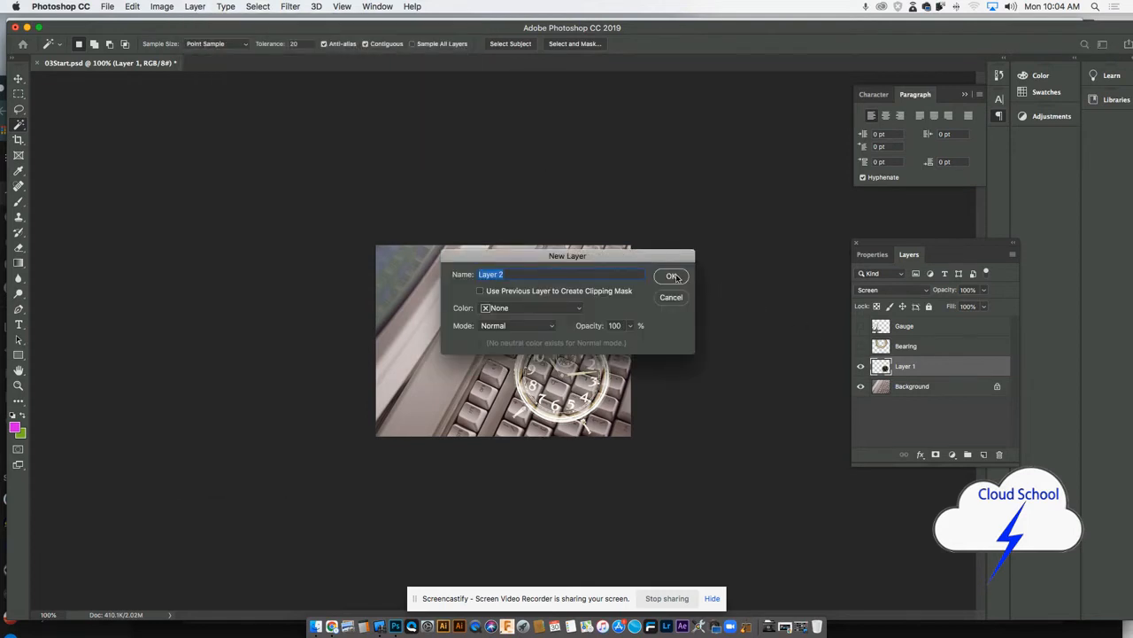
pyautogui.moveTo(532, 274); pyautogui.dragTo(476, 275)
pyautogui.write('Gradients')
pyautogui.press('Return')
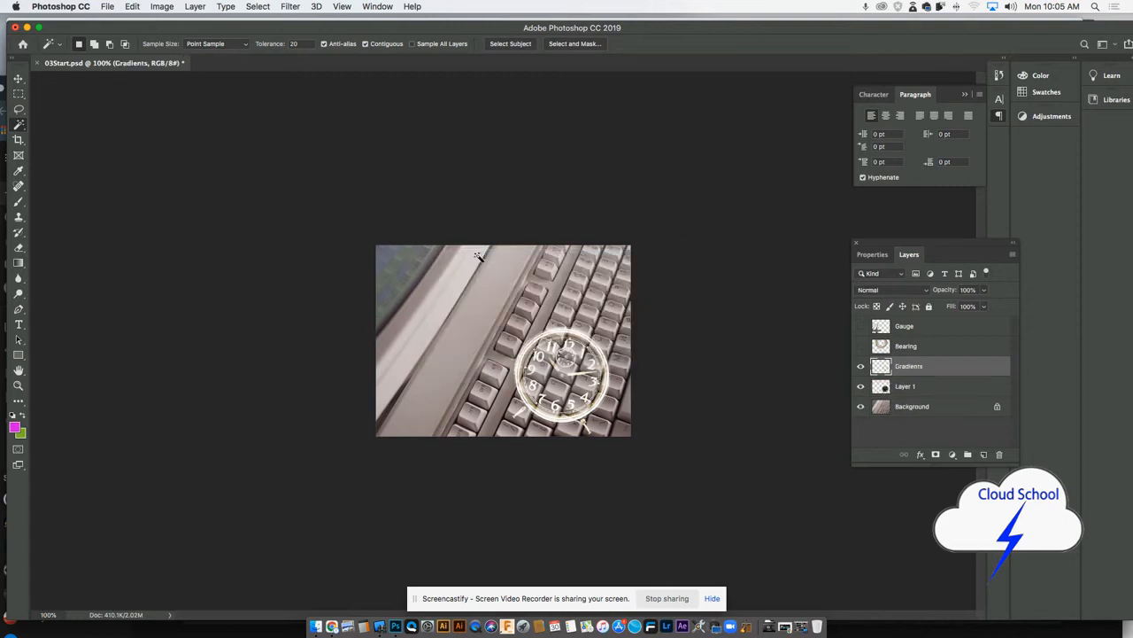
# - Activate the Gradient tool on the Gradients layer with the foreground-to-background gradient preset
pyautogui.click(861, 368)
pyautogui.click(18, 263)
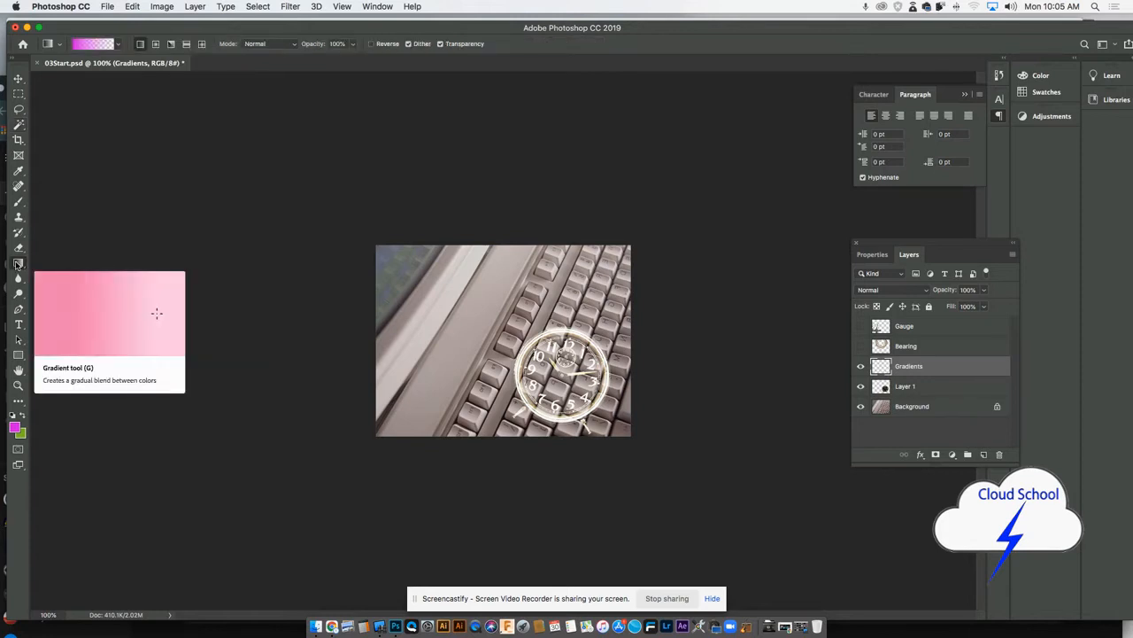
pyautogui.click(118, 44)
pyautogui.click(34, 67)
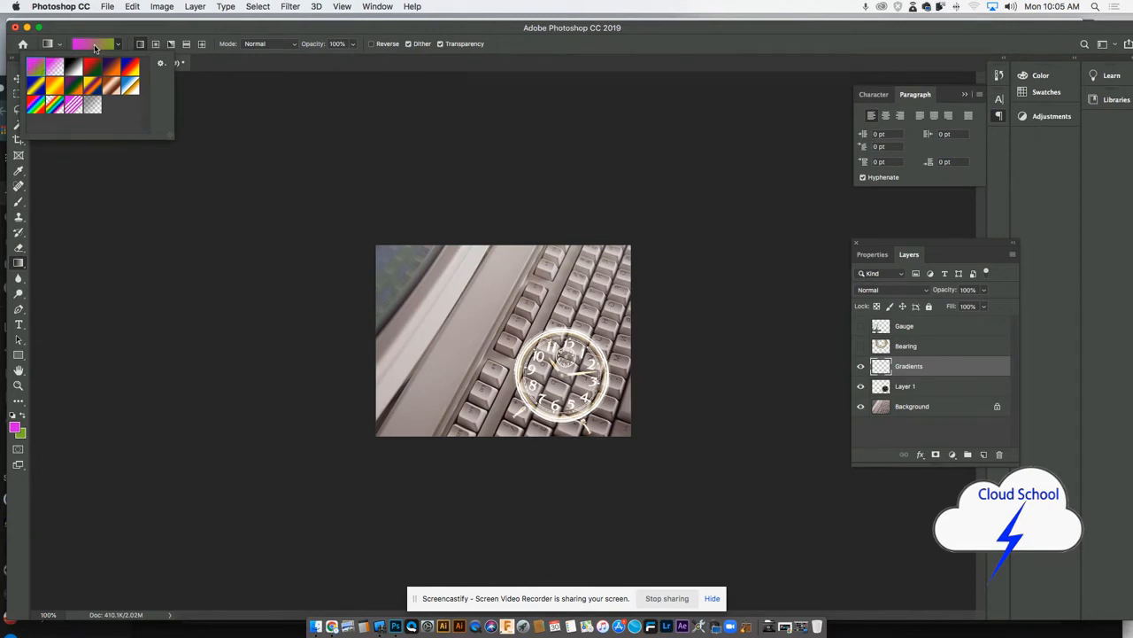
# - Set the foreground color to dark orange #c03d0a and the background color to yellow #f1de0e
pyautogui.click(15, 429)
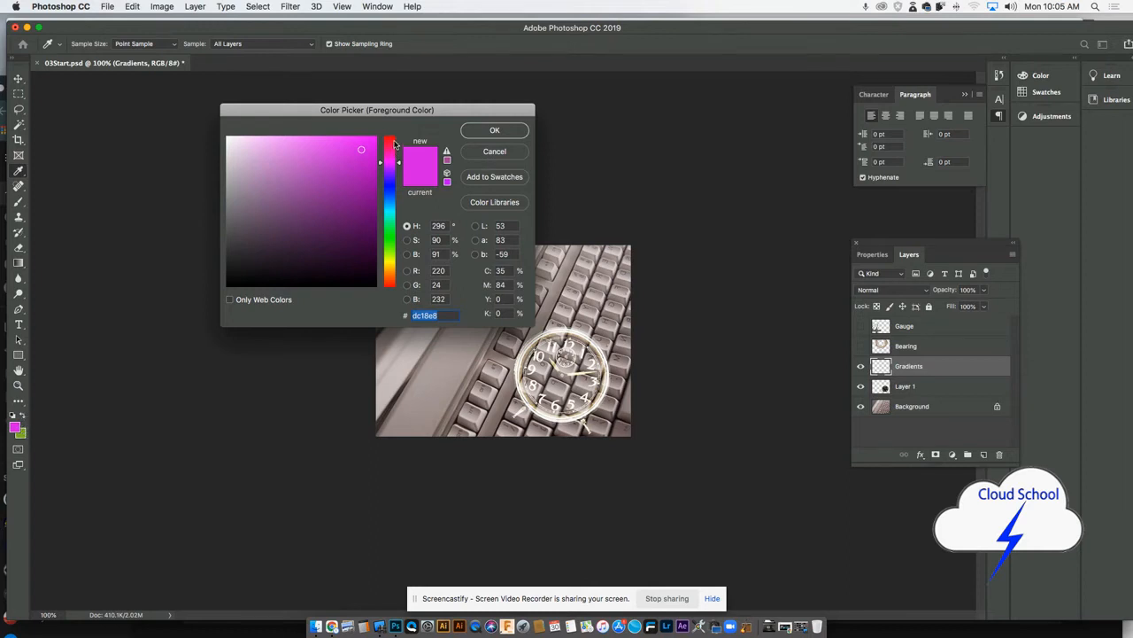
pyautogui.click(390, 257)
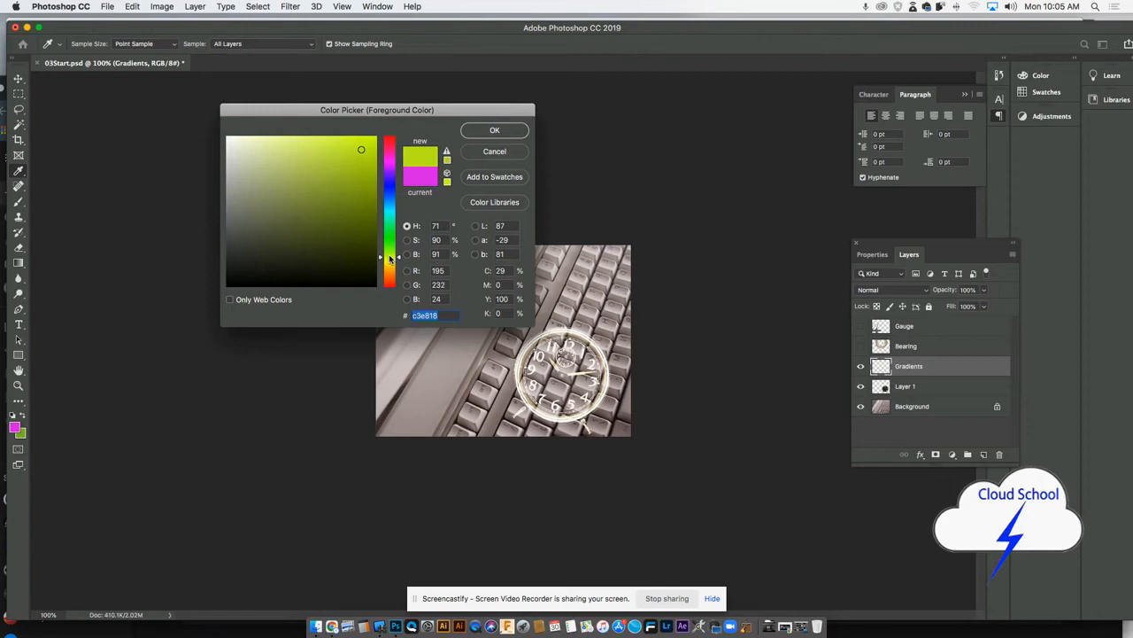
pyautogui.click(389, 280)
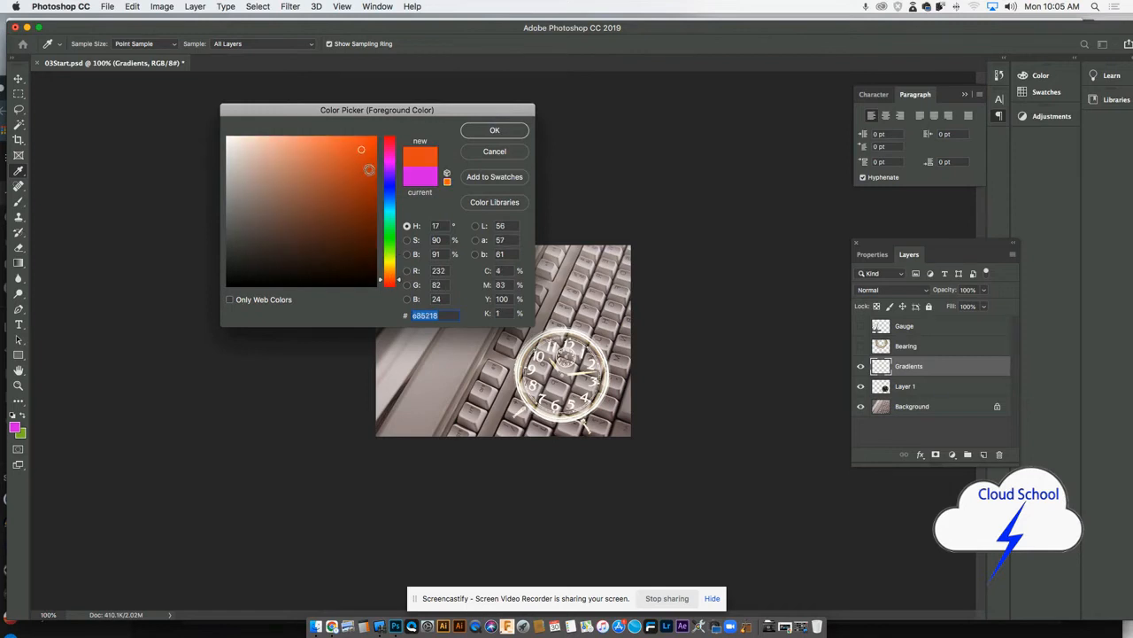
pyautogui.click(498, 131)
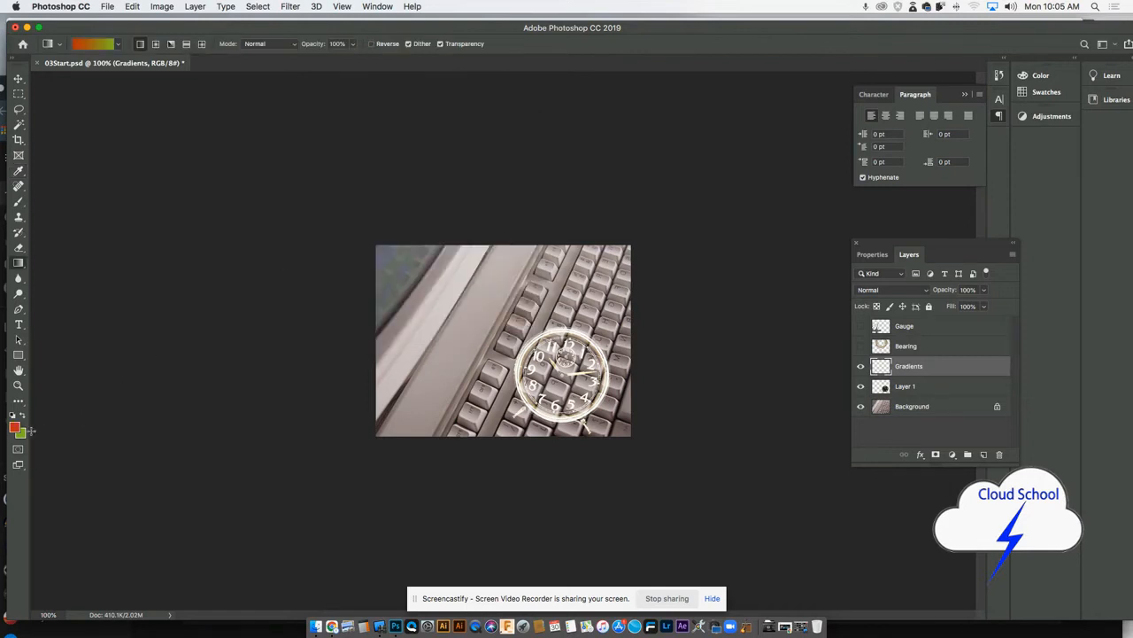
pyautogui.click(22, 435)
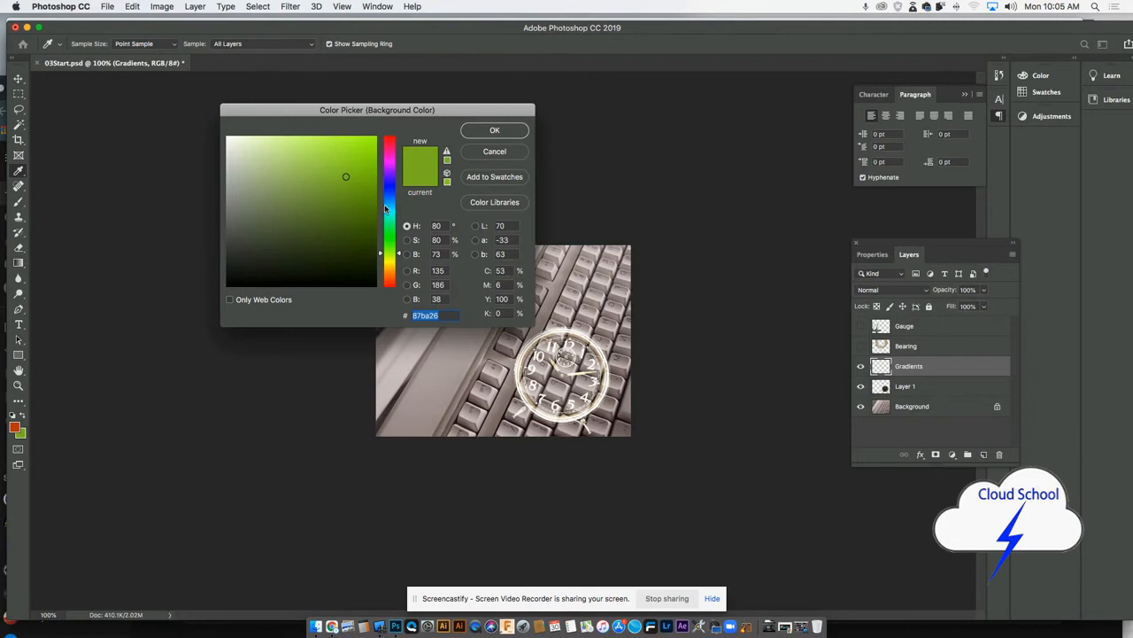
pyautogui.click(391, 263)
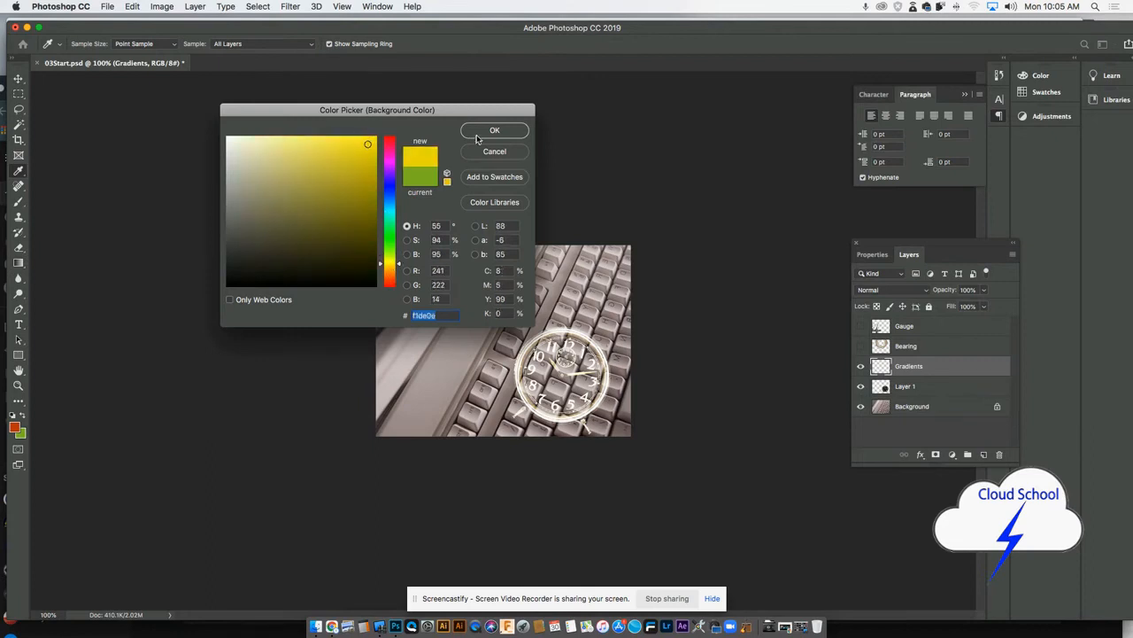
pyautogui.click(479, 133)
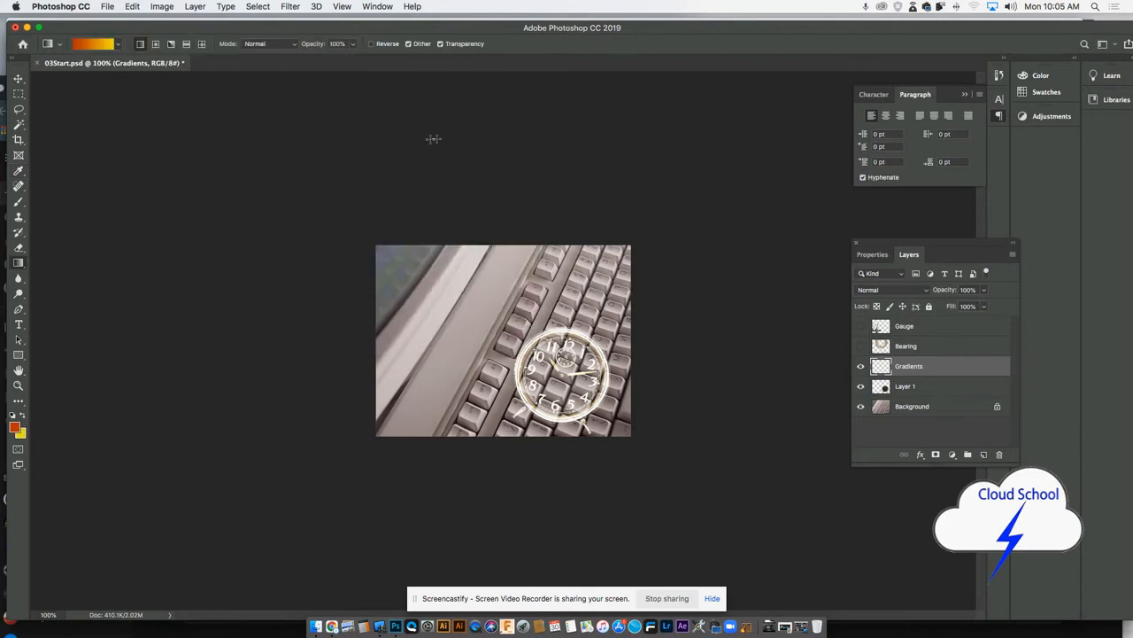
# - Fill the Gradients layer with orange-to-yellow linear gradients drawn diagonally, from right to left, and from top to bottom
pyautogui.click(118, 46)
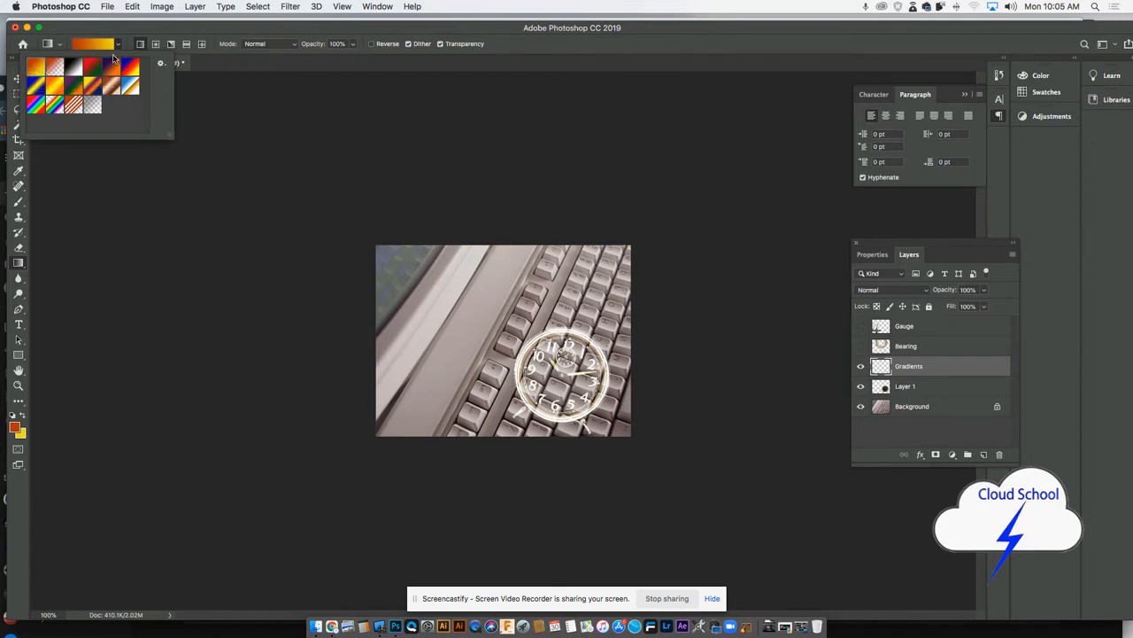
pyautogui.click(171, 33)
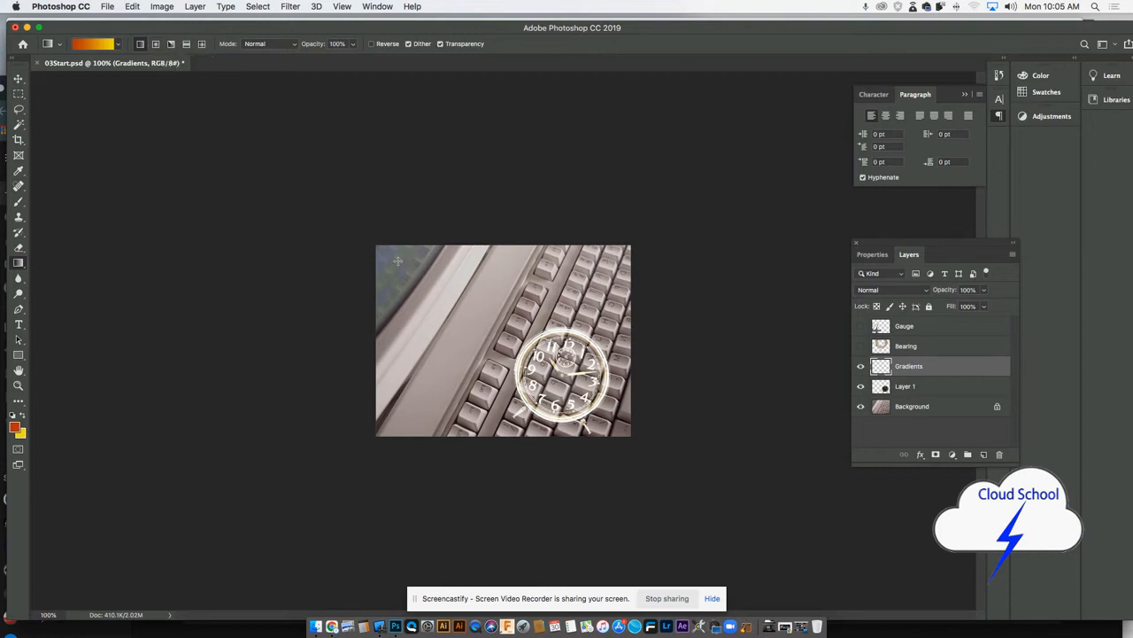
pyautogui.moveTo(397, 260); pyautogui.dragTo(551, 361)
pyautogui.moveTo(551, 361); pyautogui.dragTo(554, 366)
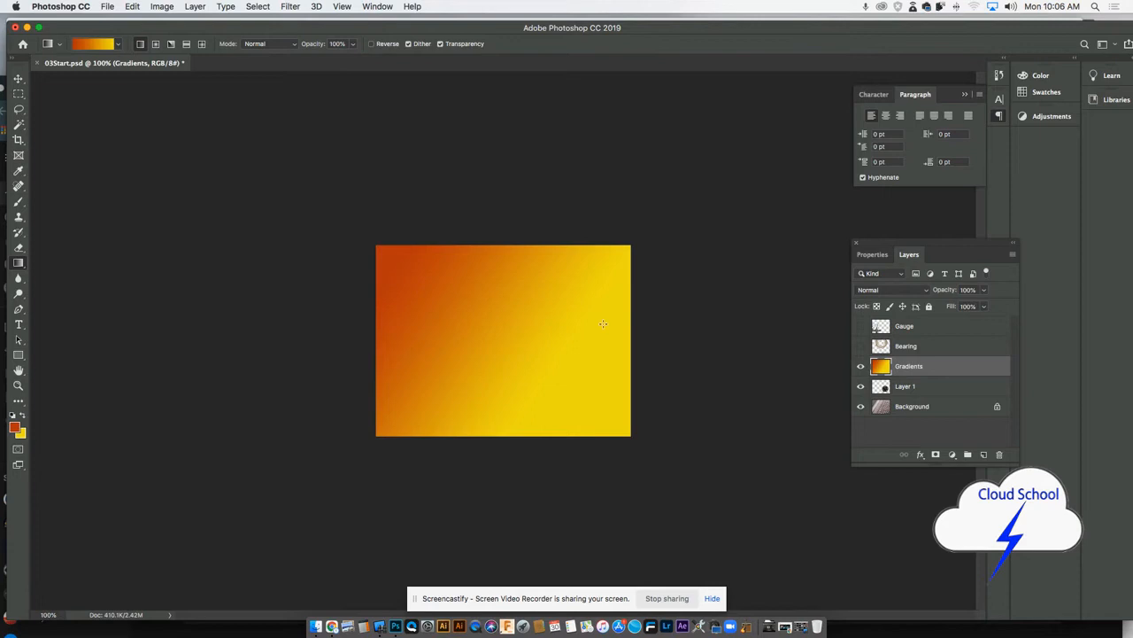
pyautogui.moveTo(577, 333); pyautogui.dragTo(410, 343)
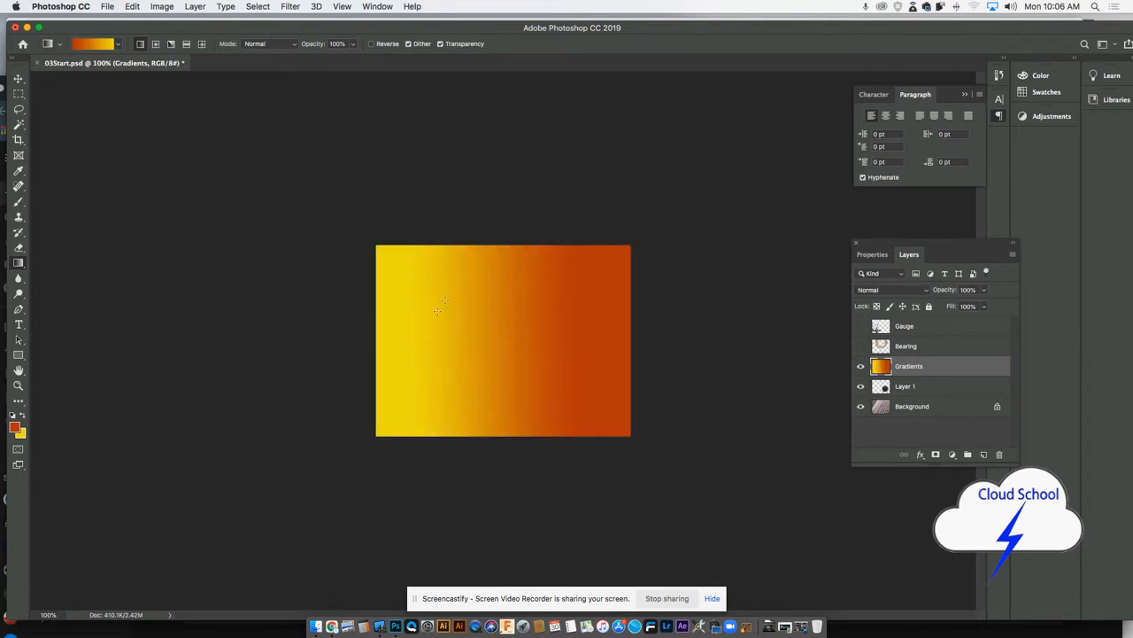
pyautogui.moveTo(491, 256); pyautogui.dragTo(492, 405)
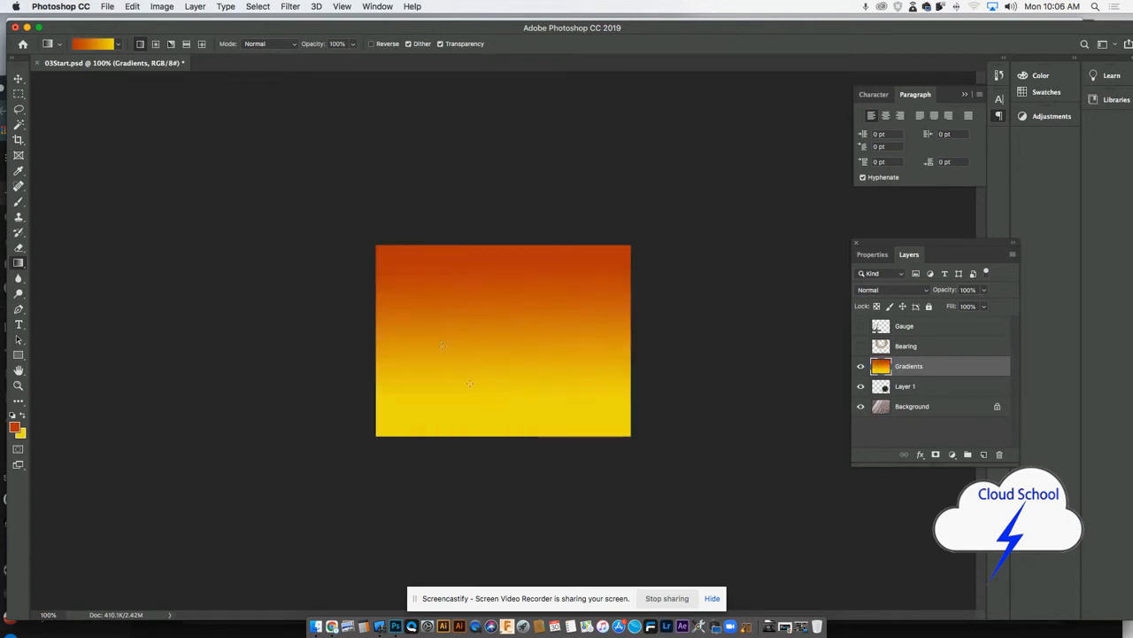
# - Try radial gradients on the Gradients layer, starting from the canvas center, near the upper-right corner, and near the upper-left corner
pyautogui.click(156, 49)
pyautogui.moveTo(503, 332); pyautogui.dragTo(406, 416)
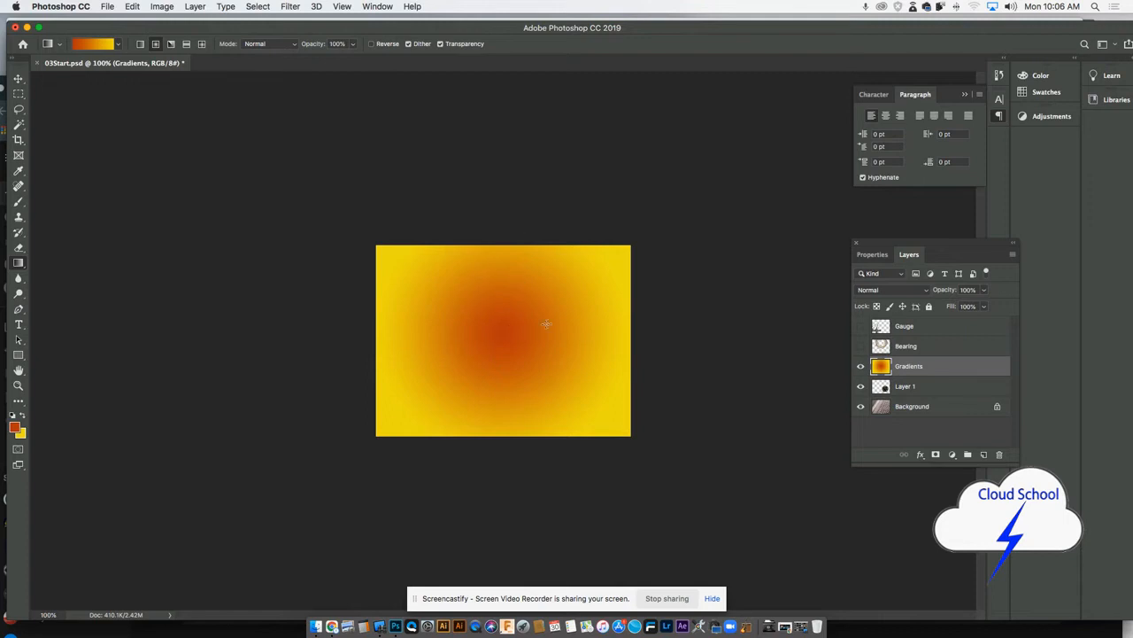
pyautogui.moveTo(604, 269); pyautogui.dragTo(591, 281)
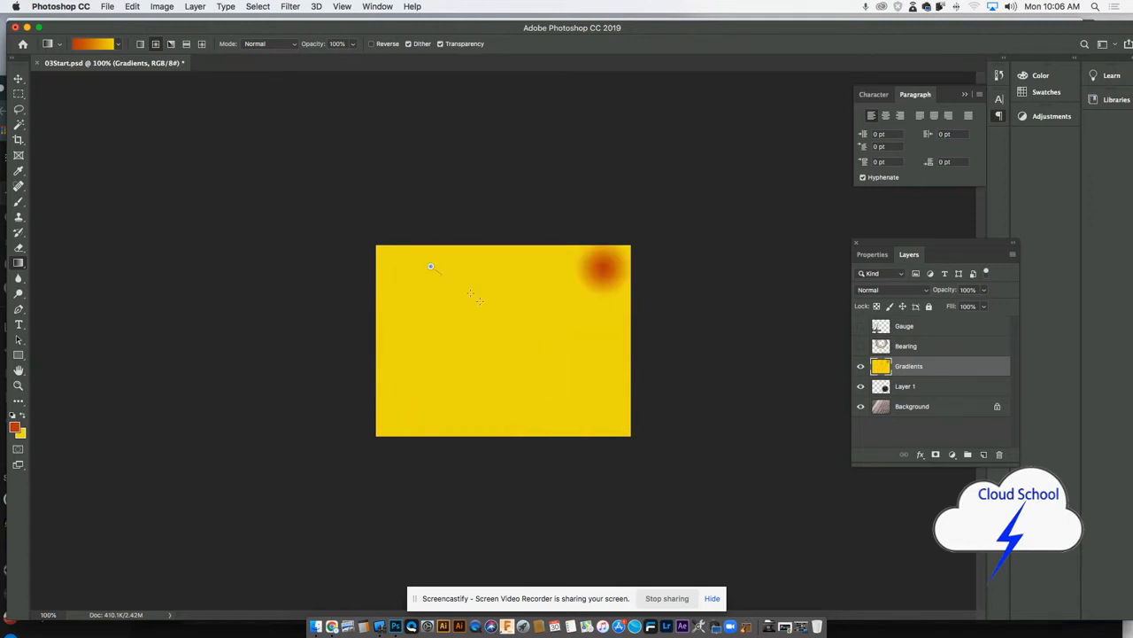
pyautogui.moveTo(479, 301); pyautogui.dragTo(481, 303)
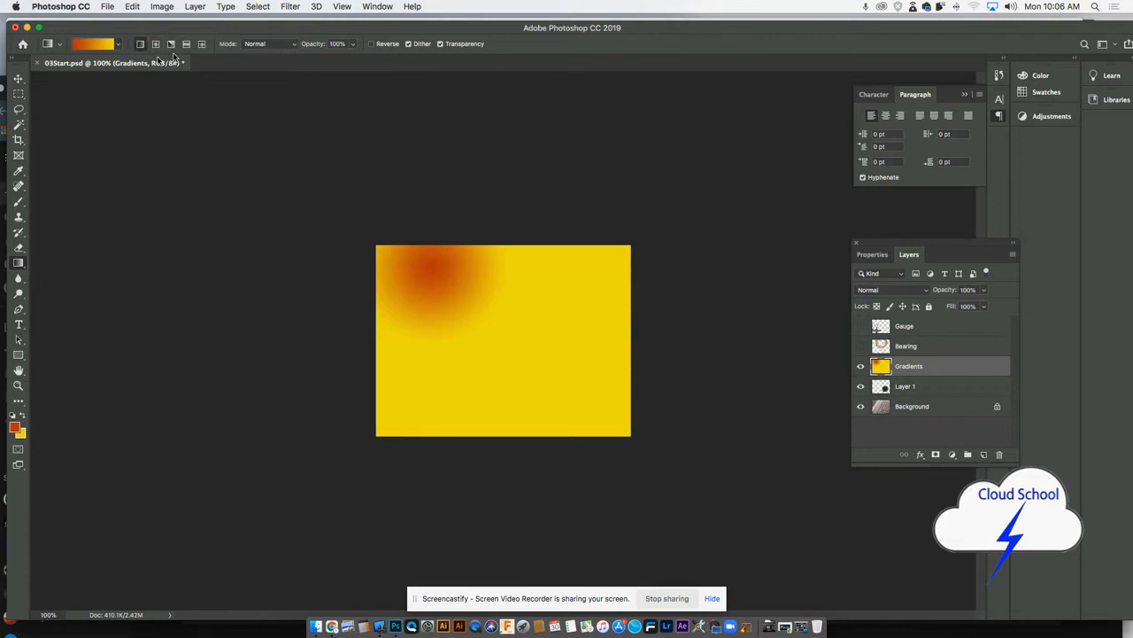
# - Refill the Gradients layer with a diagonal linear gradient and delete that fill with the whole canvas selected
pyautogui.moveTo(422, 301); pyautogui.dragTo(584, 409)
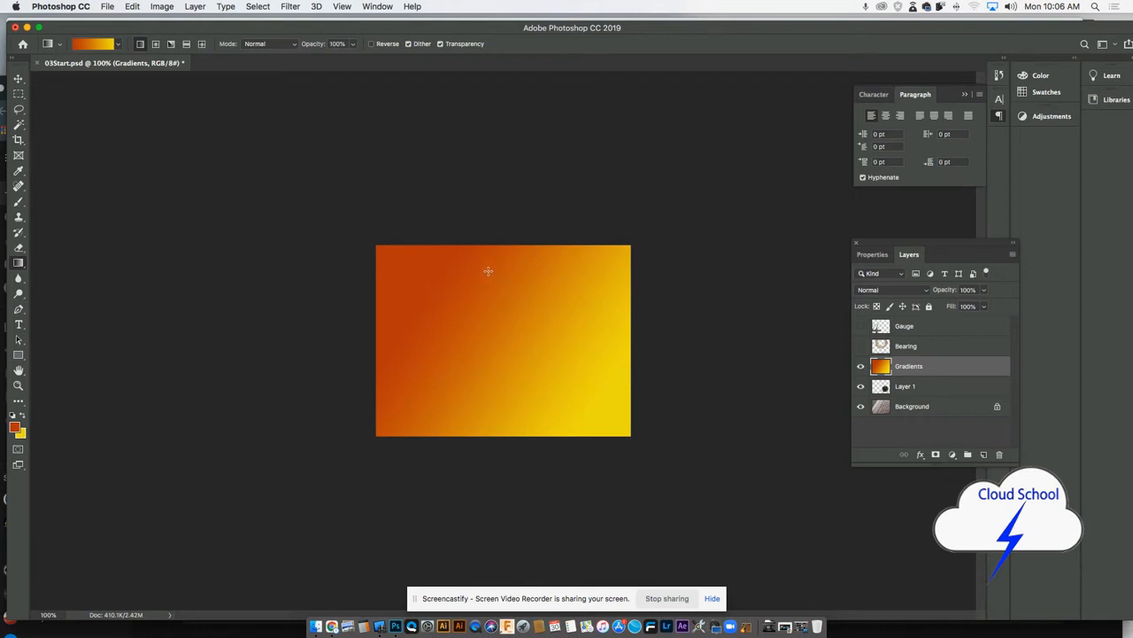
pyautogui.click(257, 7)
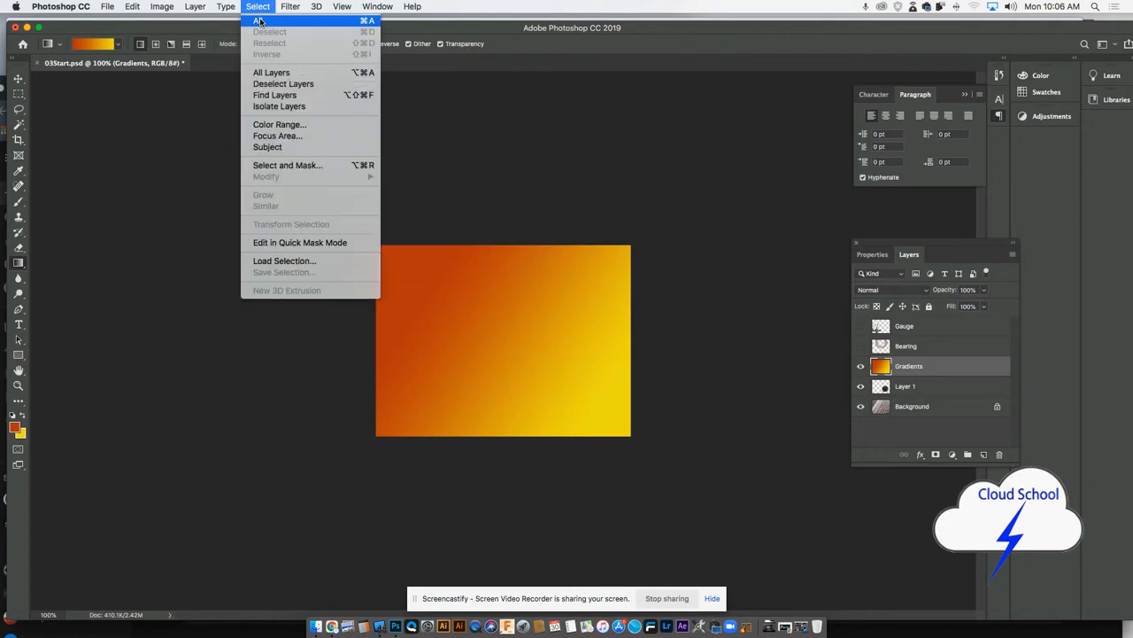
pyautogui.click(259, 21)
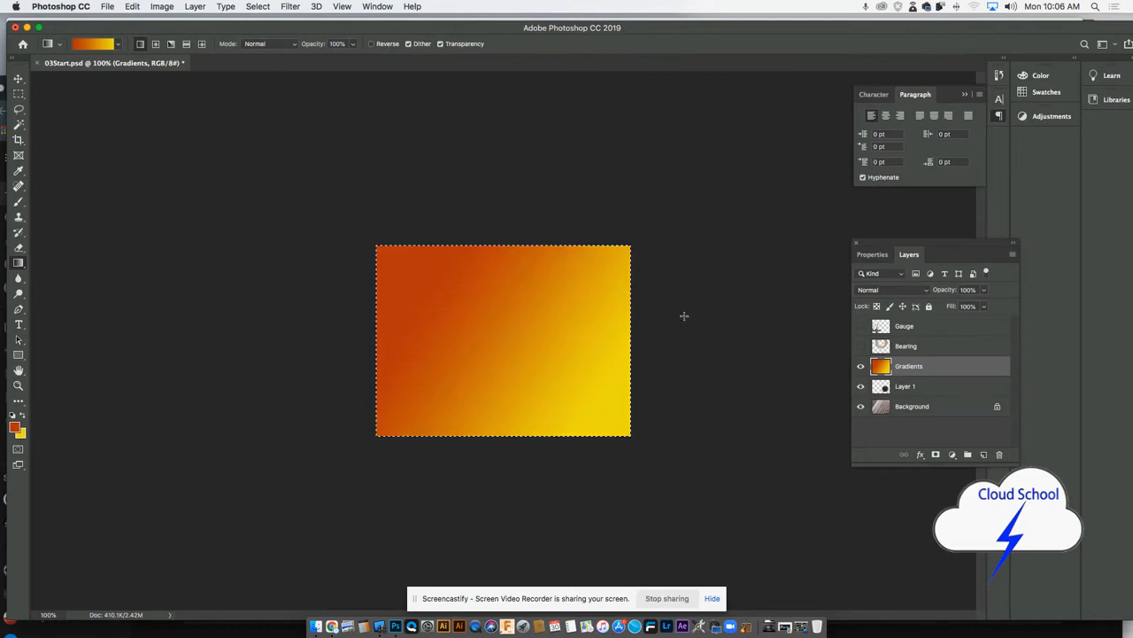
pyautogui.press('Delete')
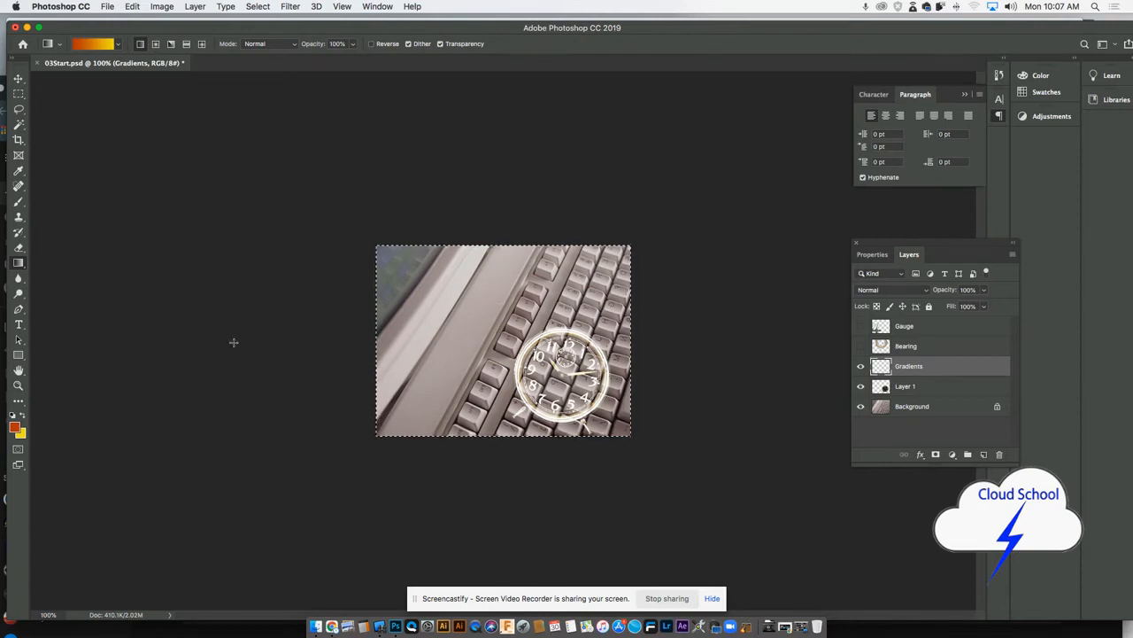
# - Set the foreground color to purple #c911ea
pyautogui.click(14, 428)
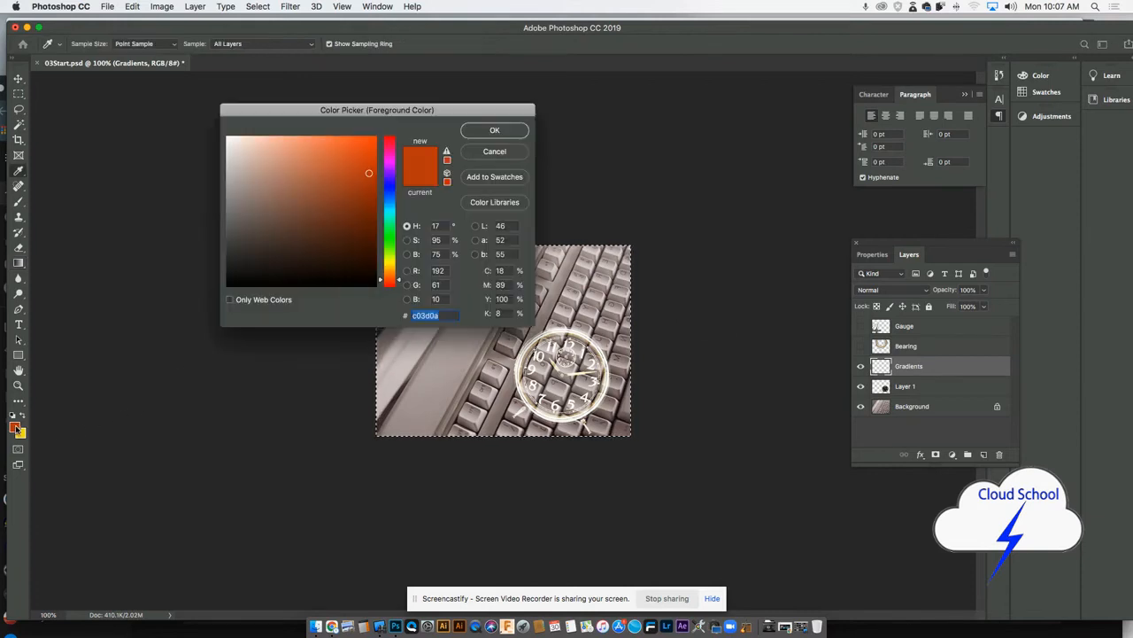
pyautogui.click(390, 165)
pyautogui.click(367, 148)
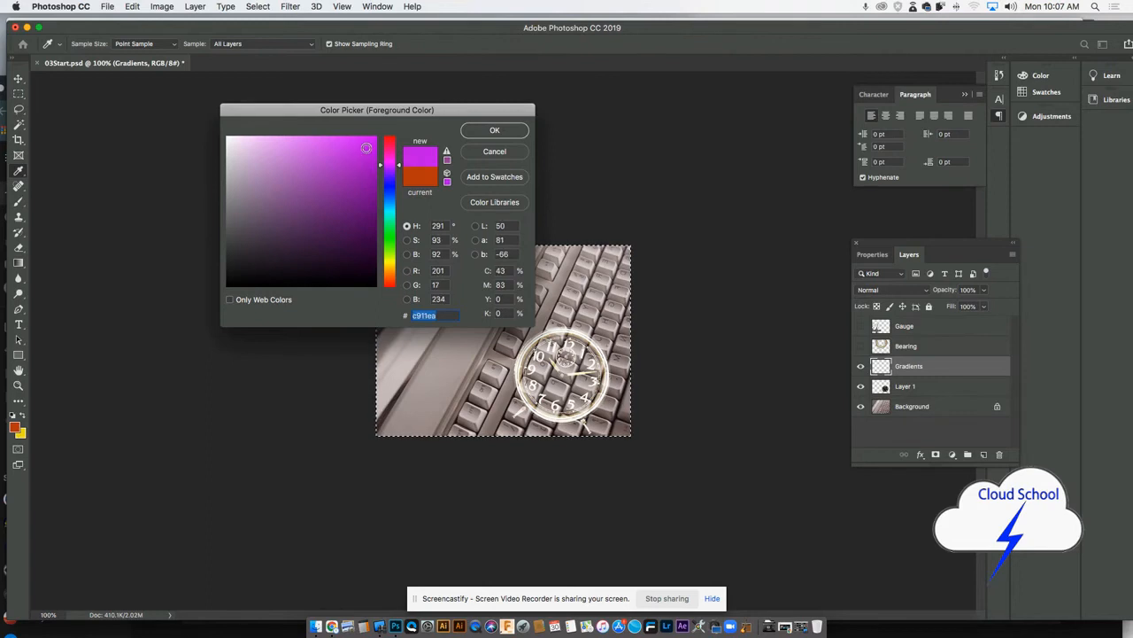
pyautogui.click(473, 132)
# - Choose the foreground-to-transparent gradient preset for the Gradient tool
pyautogui.press('g')
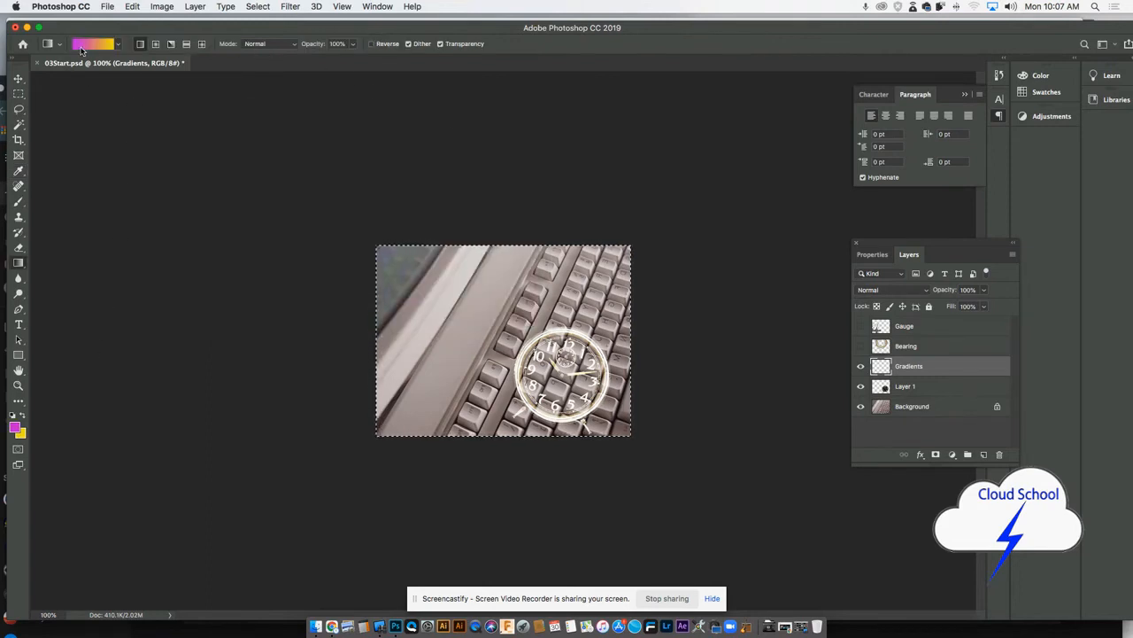
pyautogui.click(118, 44)
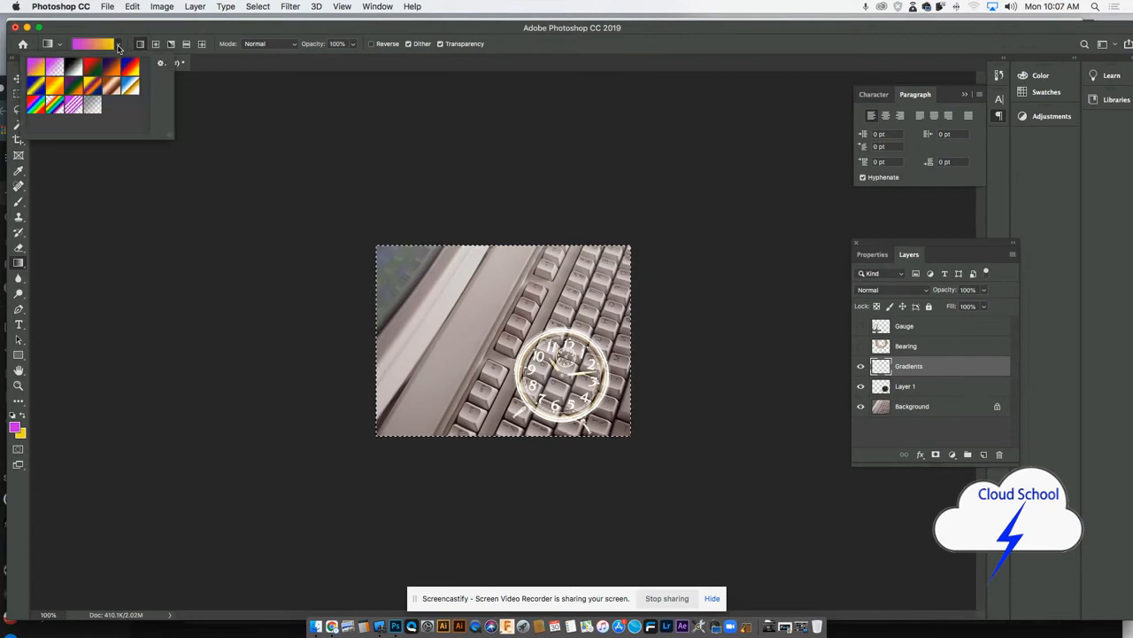
pyautogui.click(56, 68)
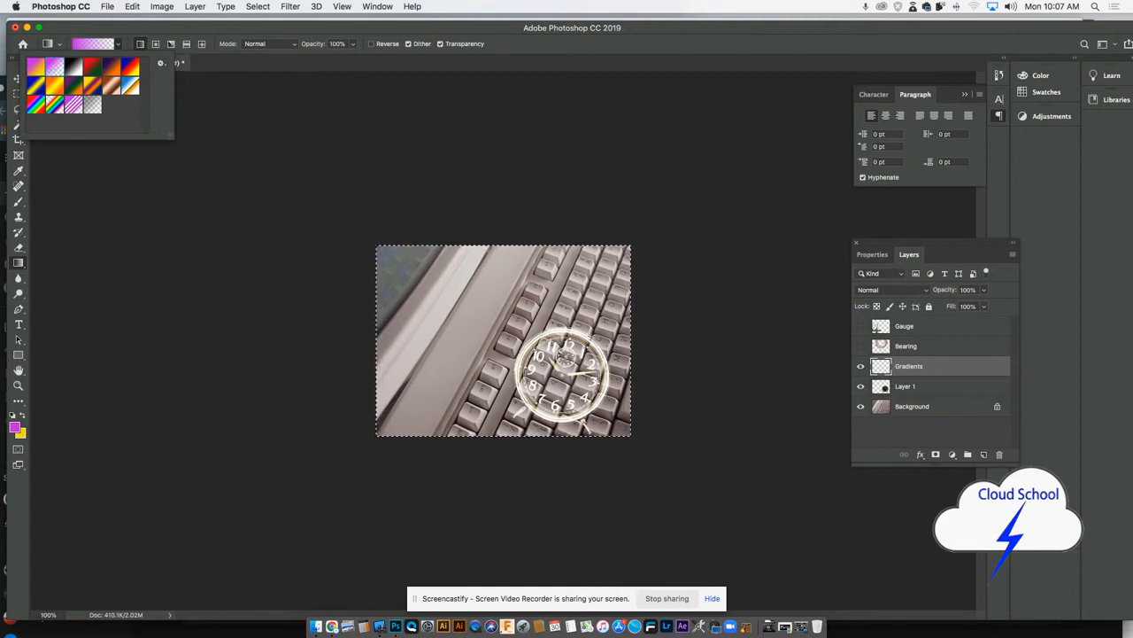
# - Fill the Gradients layer with a purple-to-transparent linear gradient running from the photo's right side to its left, and lower the layer's opacity
pyautogui.click(584, 337)
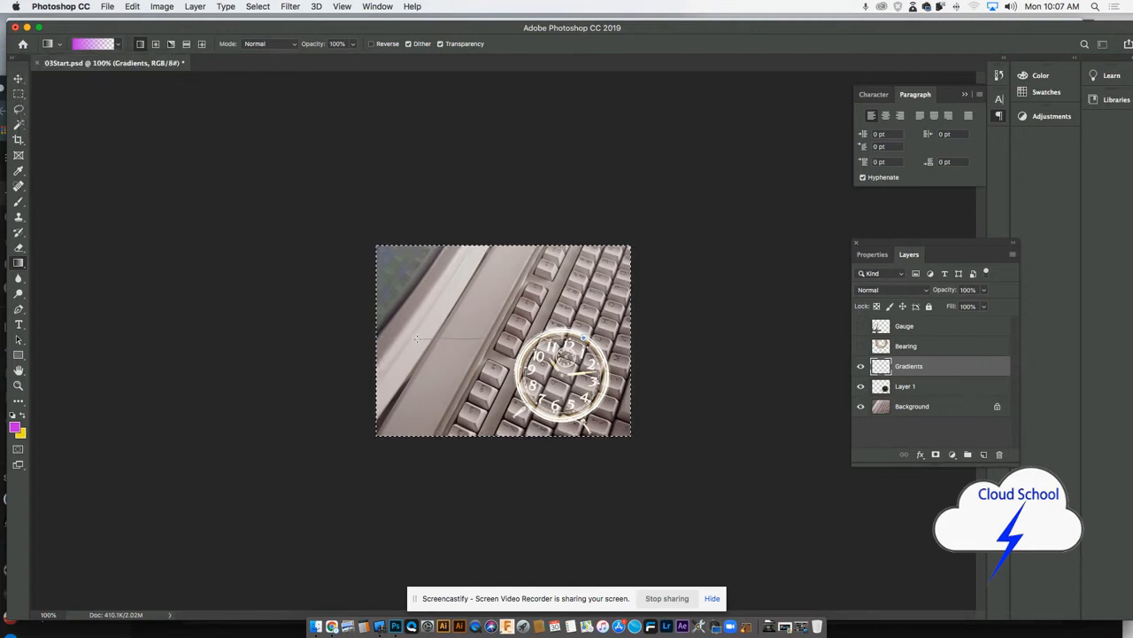
pyautogui.moveTo(416, 338); pyautogui.dragTo(412, 340)
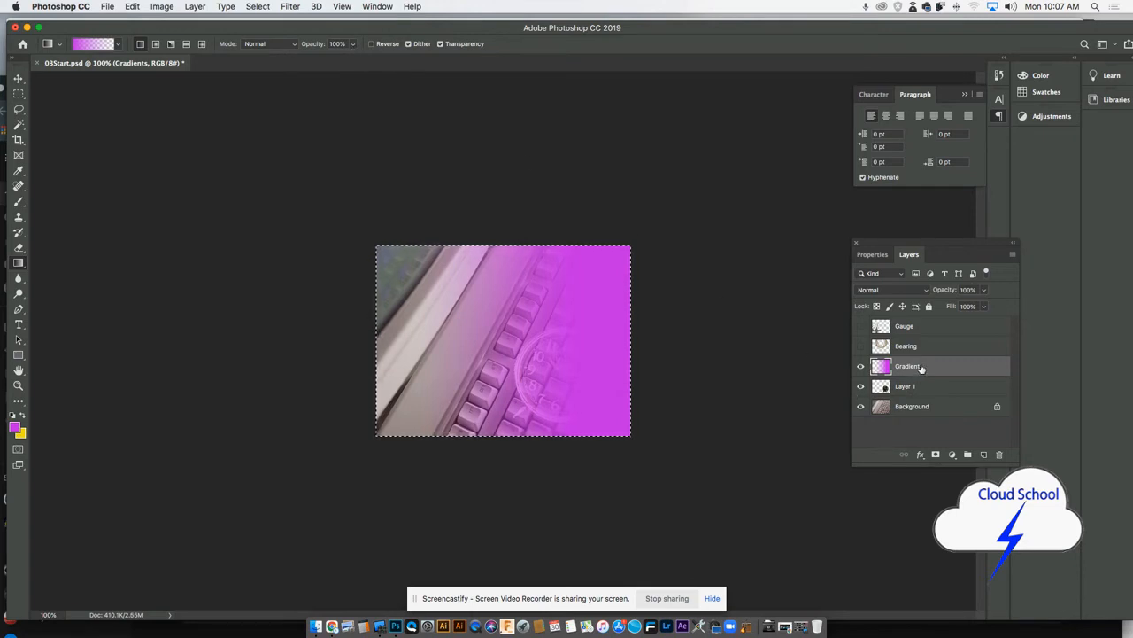
pyautogui.click(983, 289)
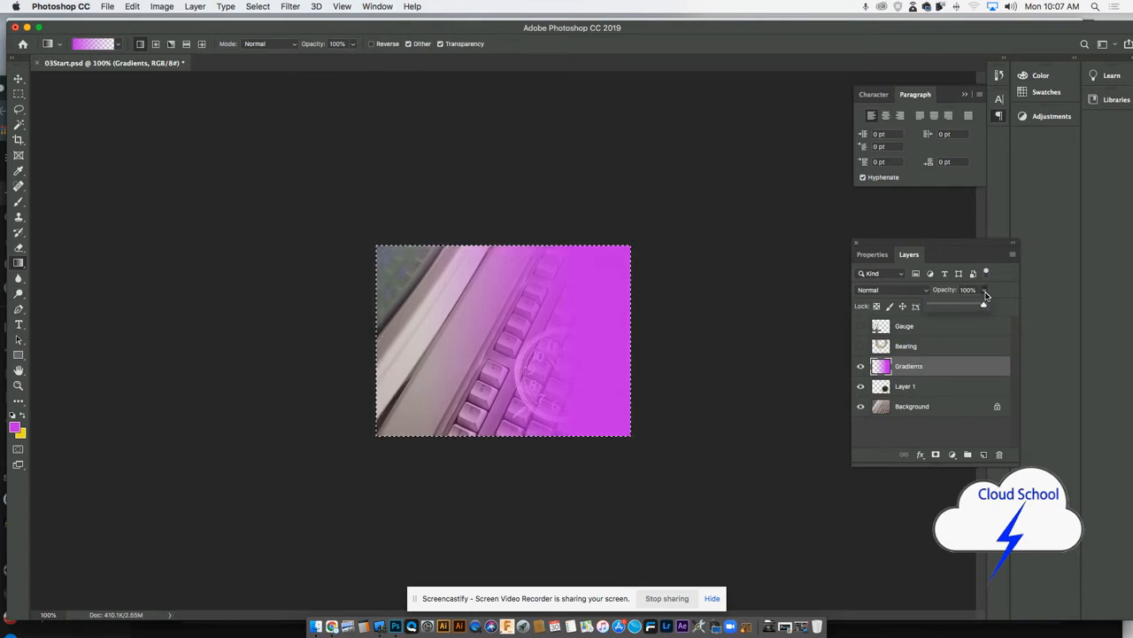
pyautogui.moveTo(982, 308); pyautogui.dragTo(981, 307)
pyautogui.moveTo(963, 305); pyautogui.dragTo(941, 306)
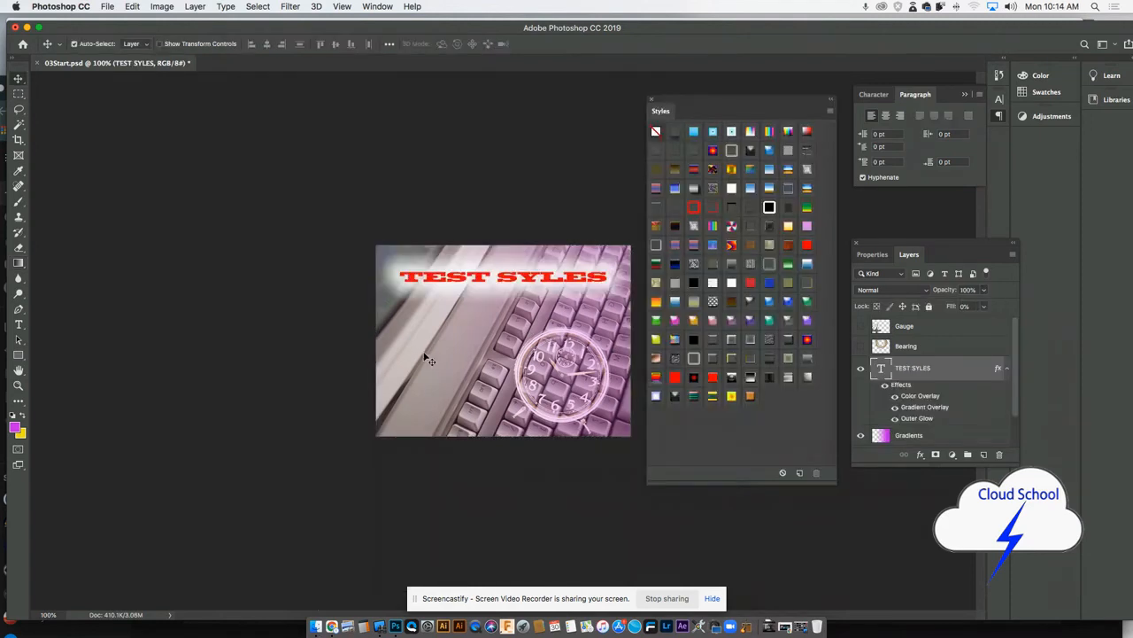
# - Try several preset styles on the TEST SYLES text layer
pyautogui.moveTo(452, 277); pyautogui.dragTo(455, 278)
pyautogui.click(657, 247)
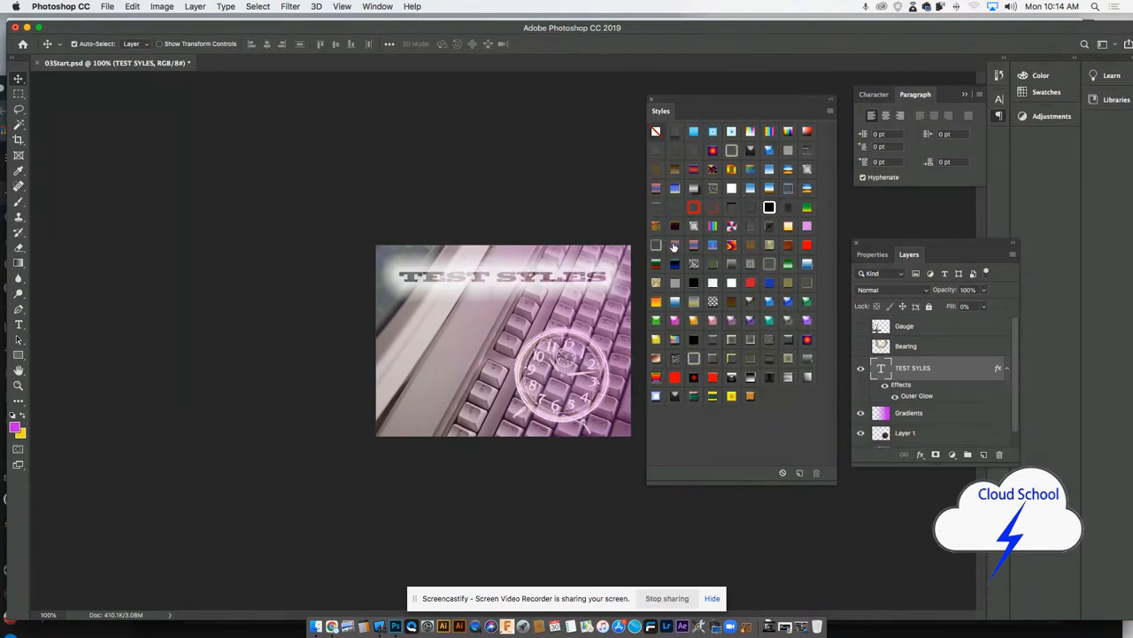
pyautogui.click(695, 228)
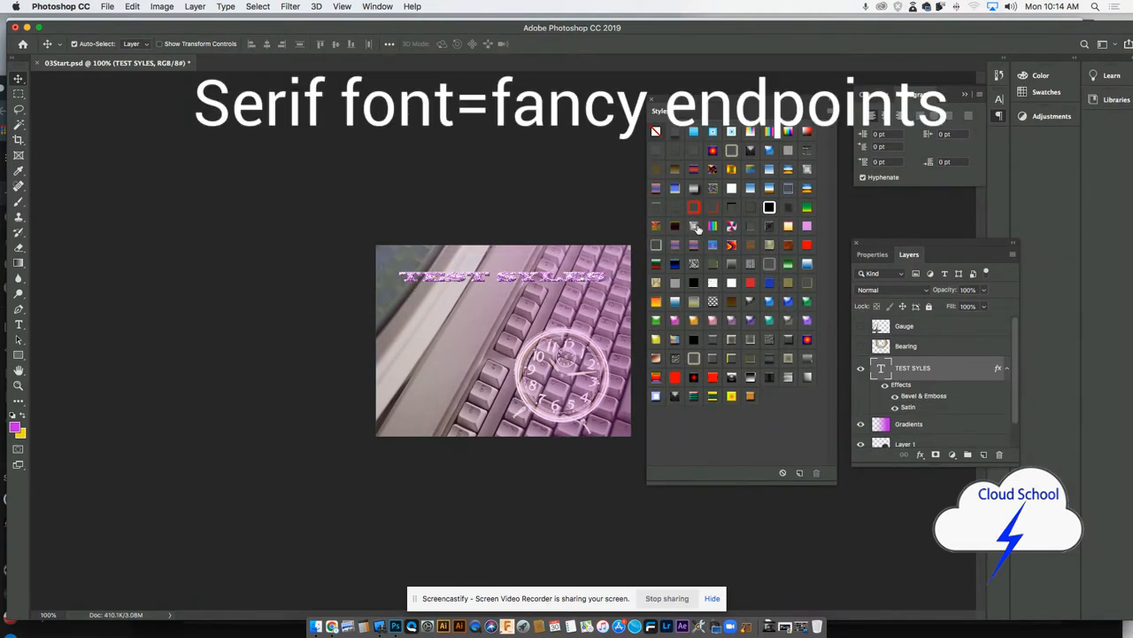
# - Open the text layer's Satin effect settings and reset the effects to the default list
pyautogui.doubleClick(910, 407)
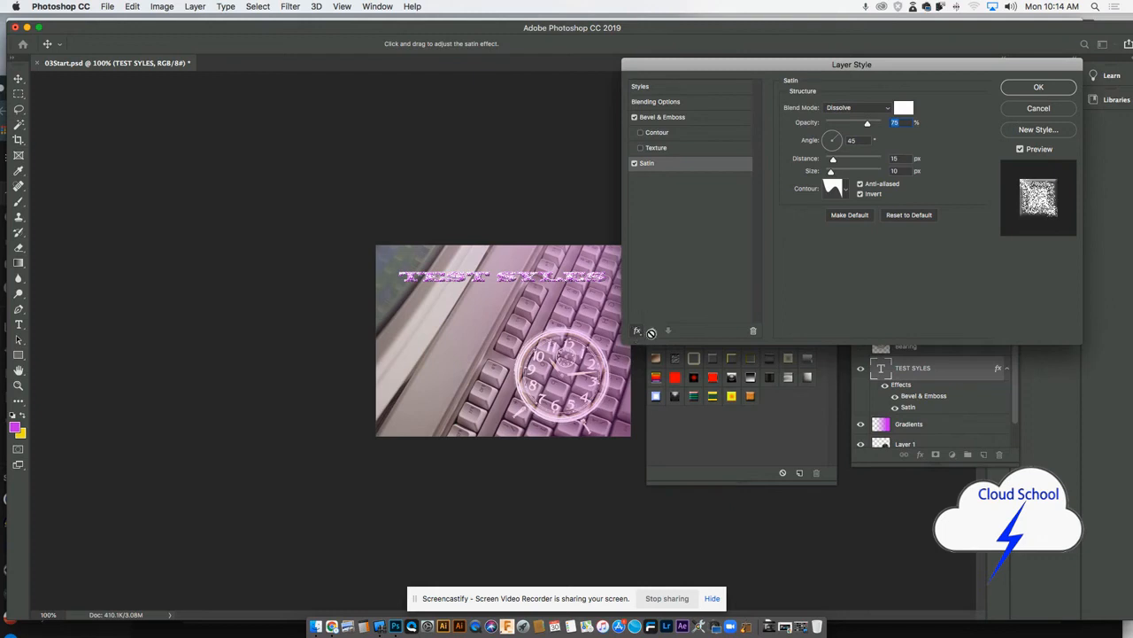
pyautogui.click(636, 330)
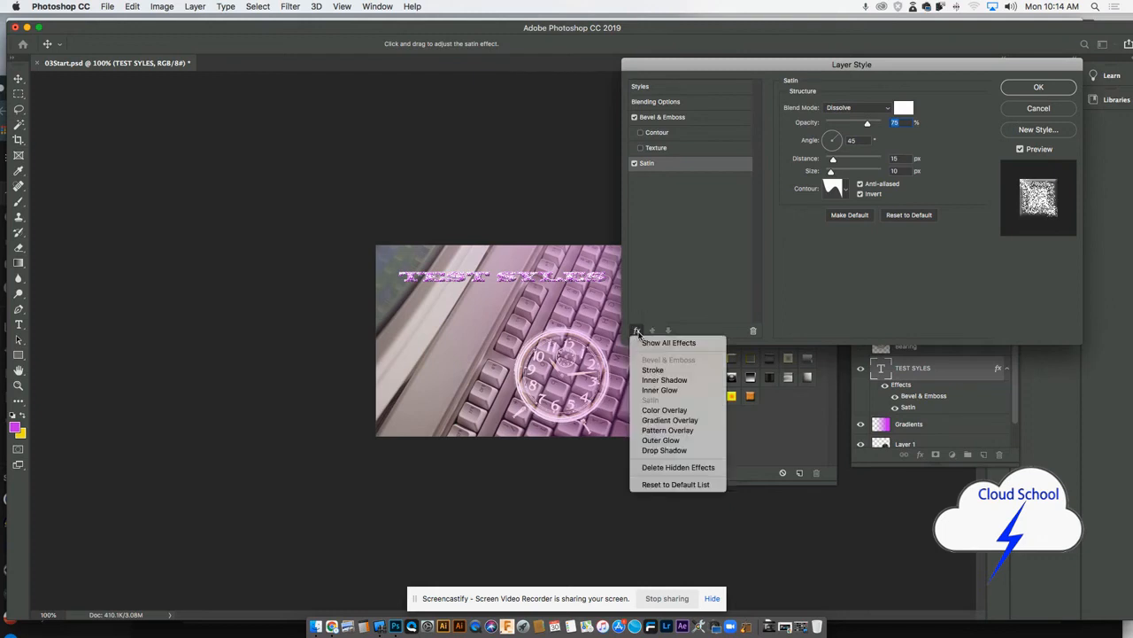
pyautogui.click(668, 484)
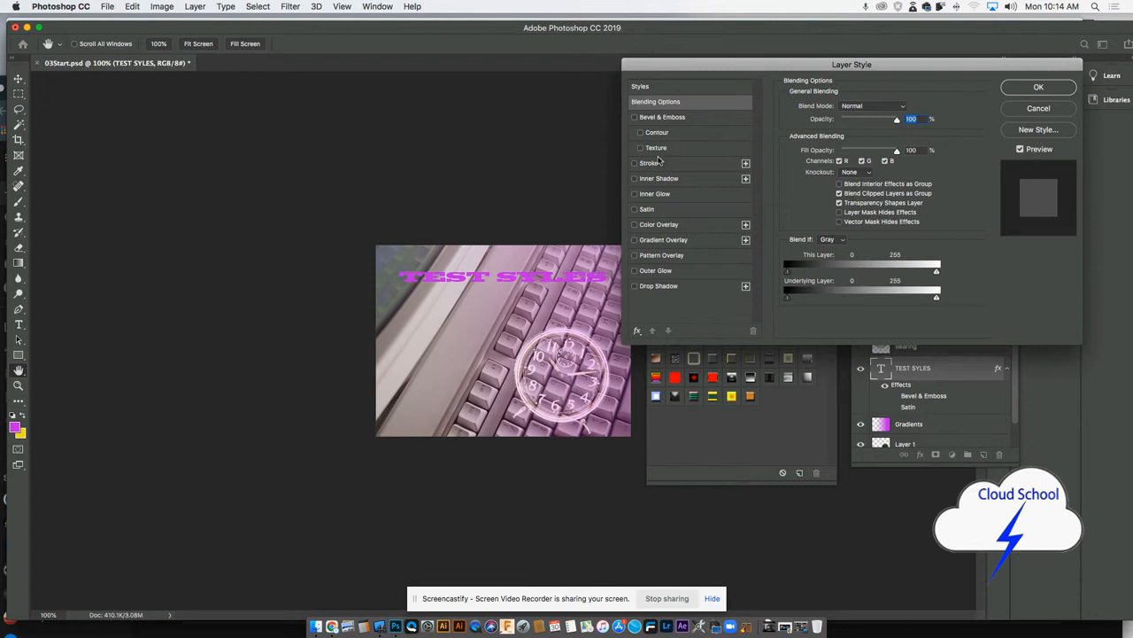
# - Add a bright blue Color Overlay effect to the TEST SYLES text
pyautogui.click(658, 226)
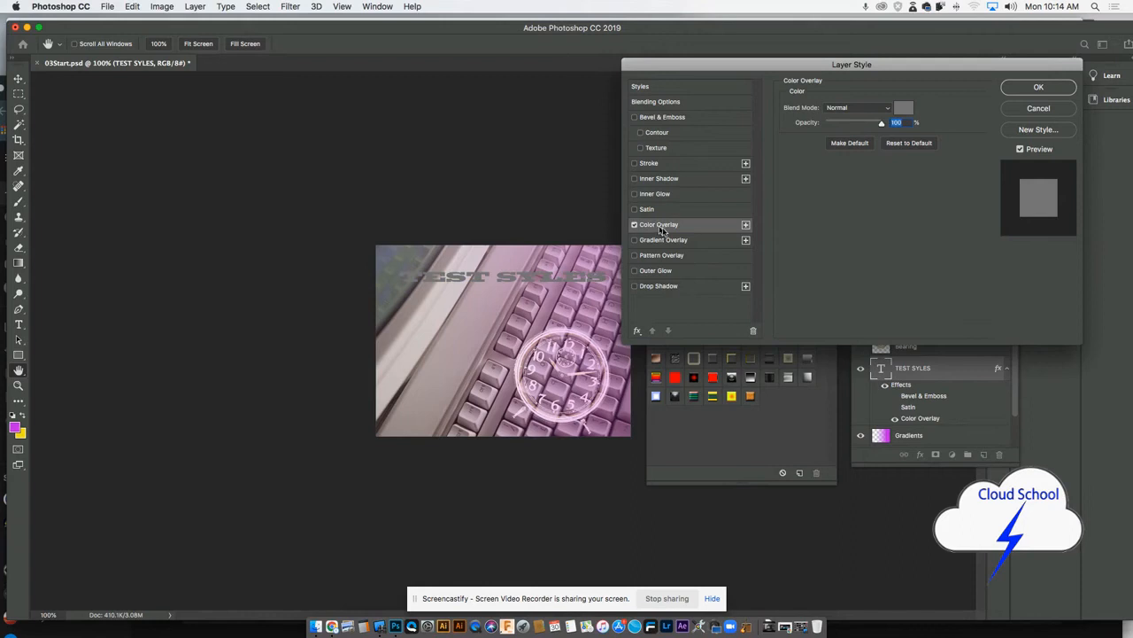
pyautogui.click(903, 106)
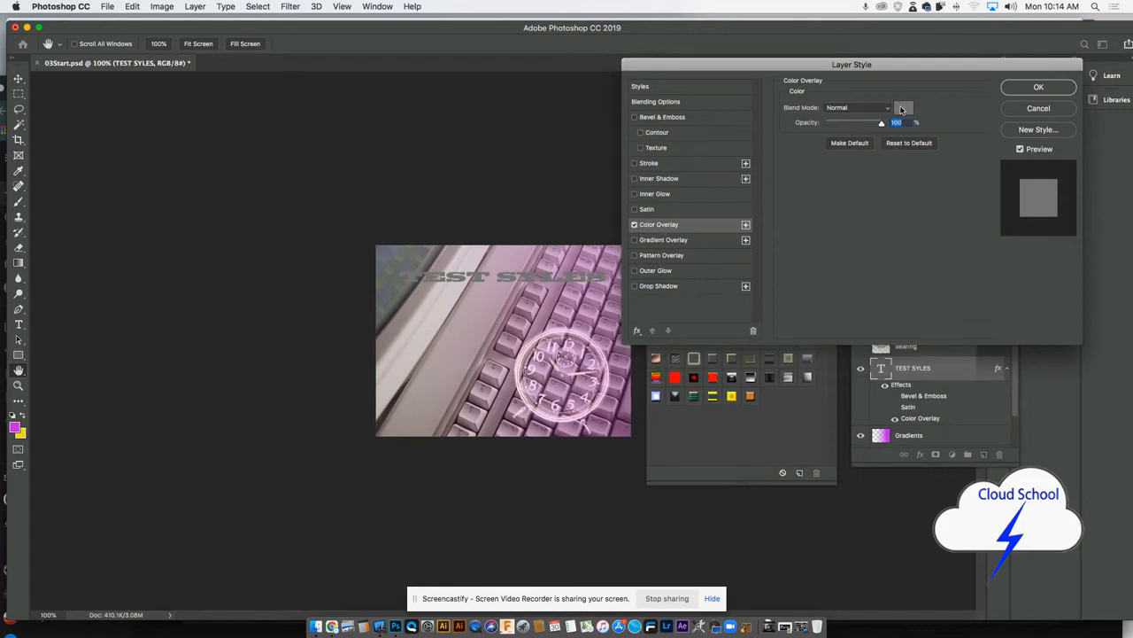
pyautogui.click(390, 191)
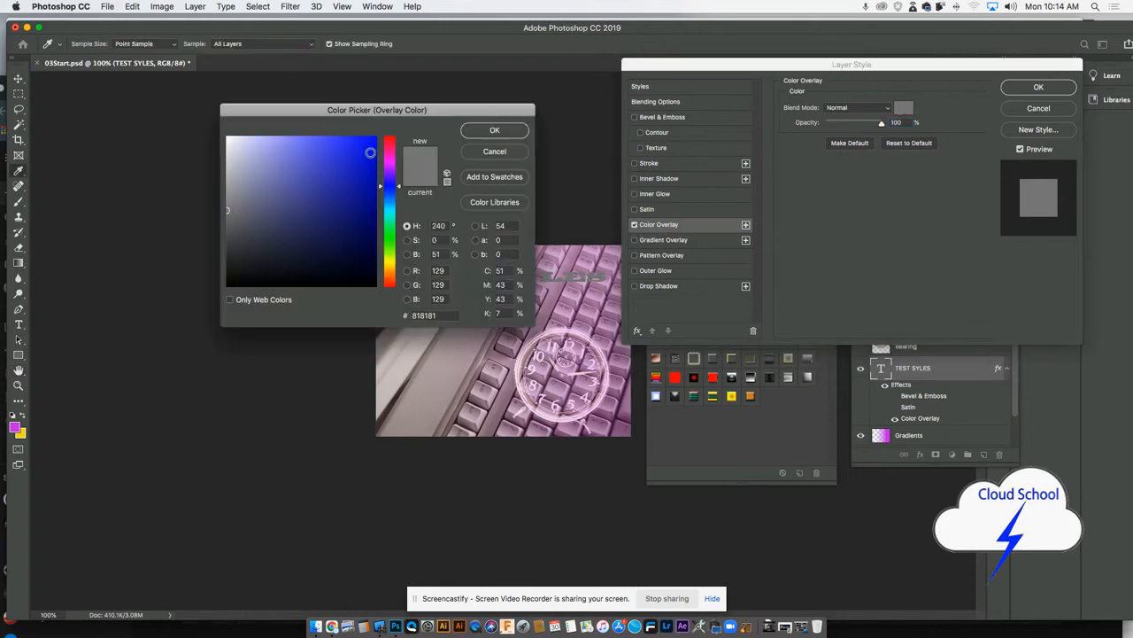
pyautogui.click(375, 140)
pyautogui.click(495, 130)
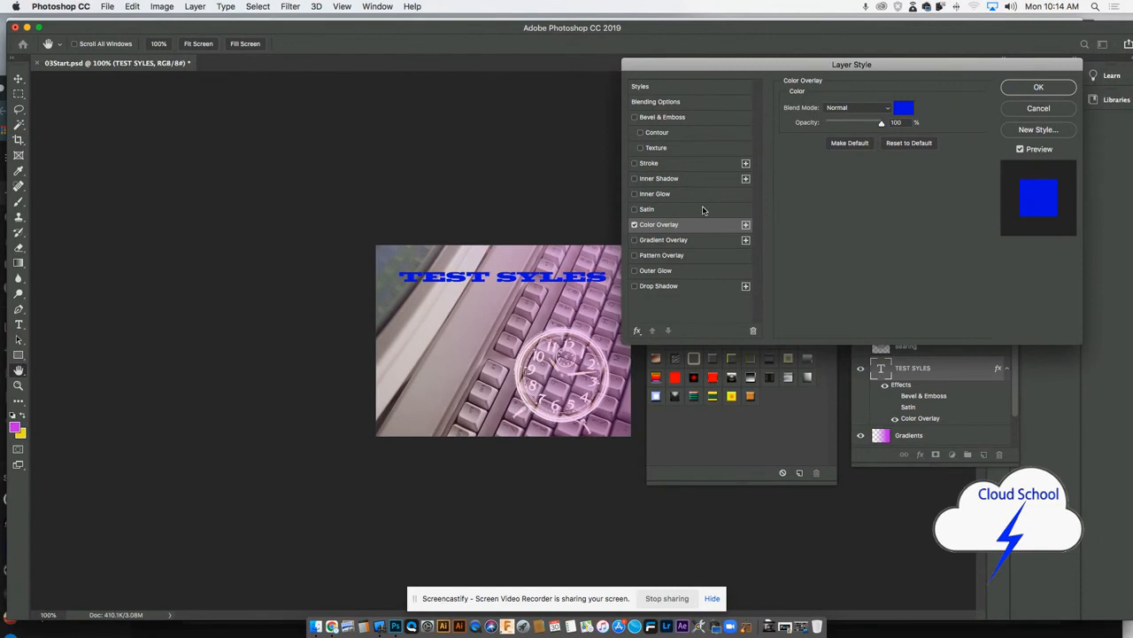
# - Add a white Outer Glow to the text with 18% spread, 46 px size, Normal blend mode and 63% opacity
pyautogui.click(656, 272)
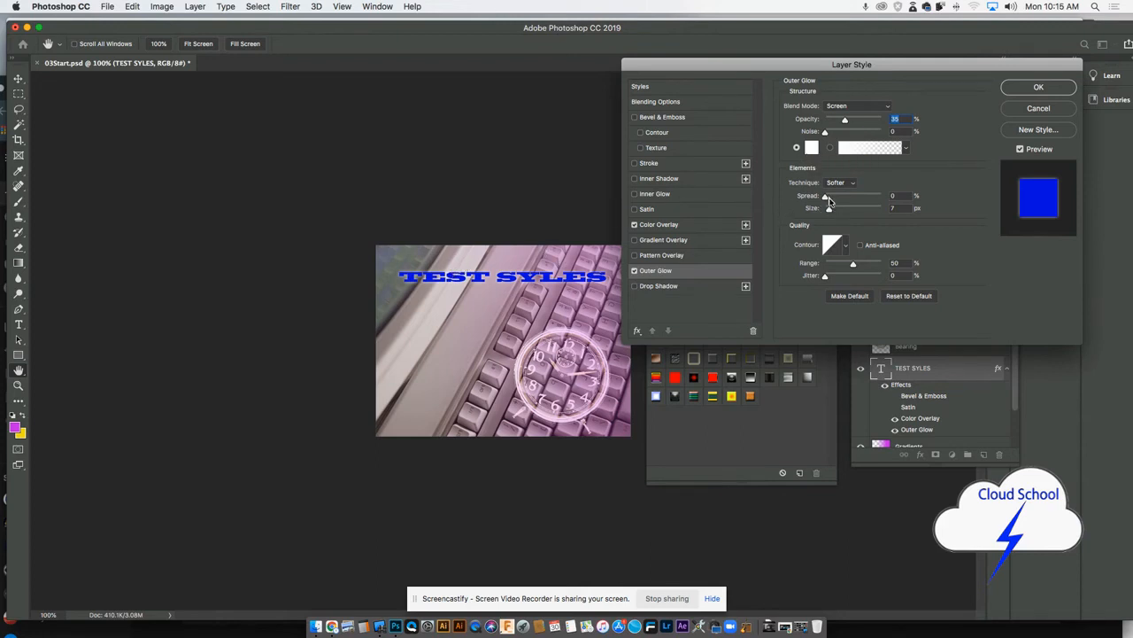
pyautogui.moveTo(829, 210); pyautogui.dragTo(835, 201)
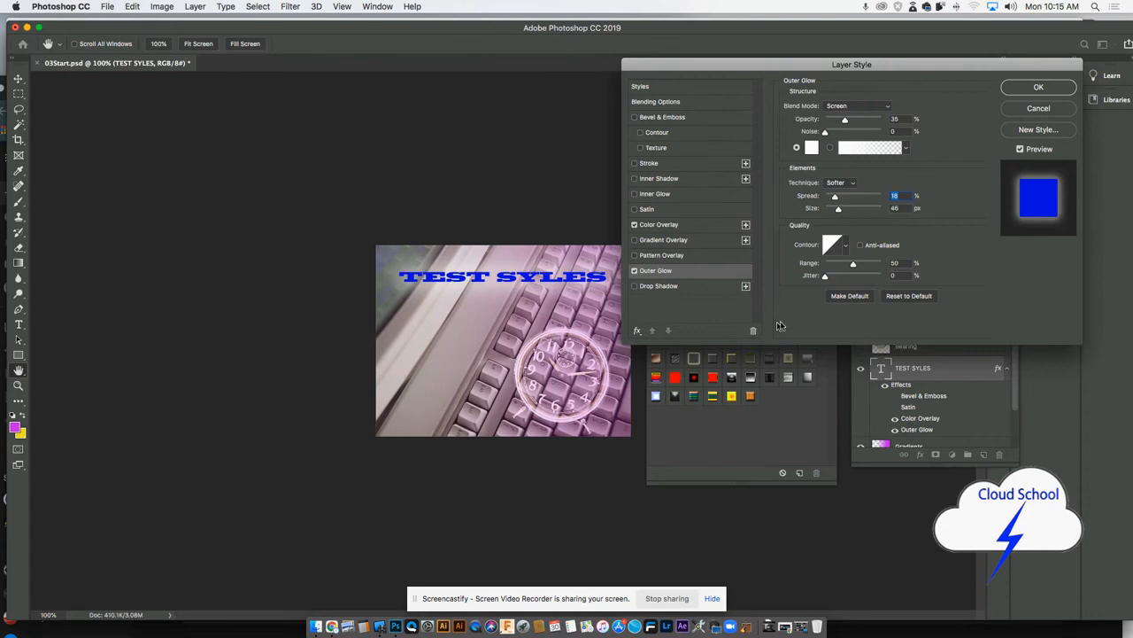
pyautogui.click(855, 106)
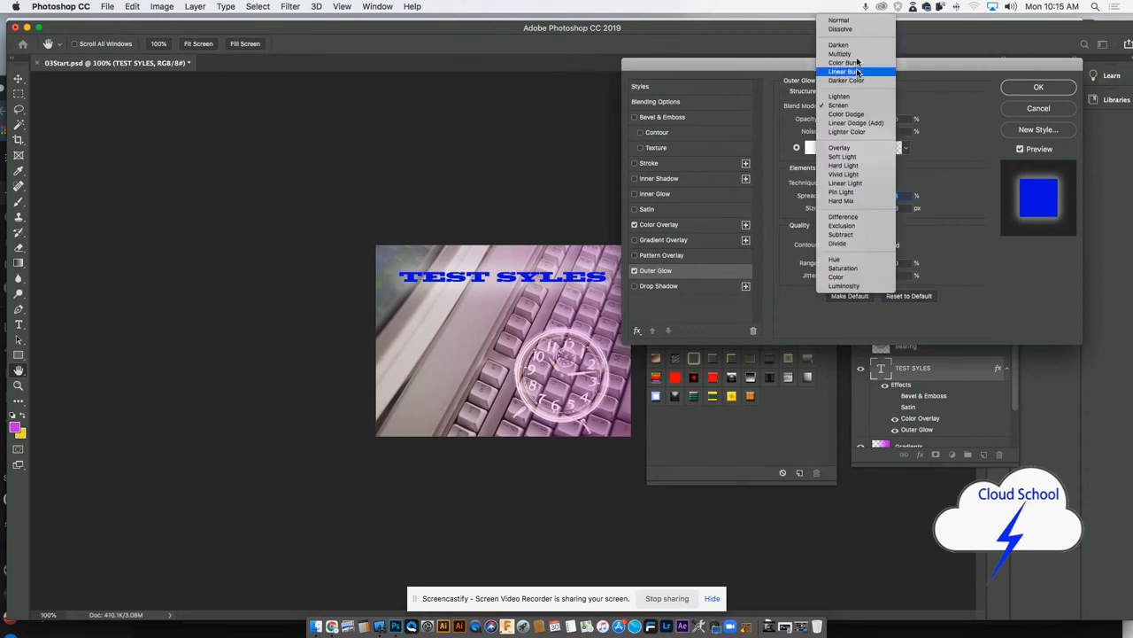
pyautogui.click(839, 19)
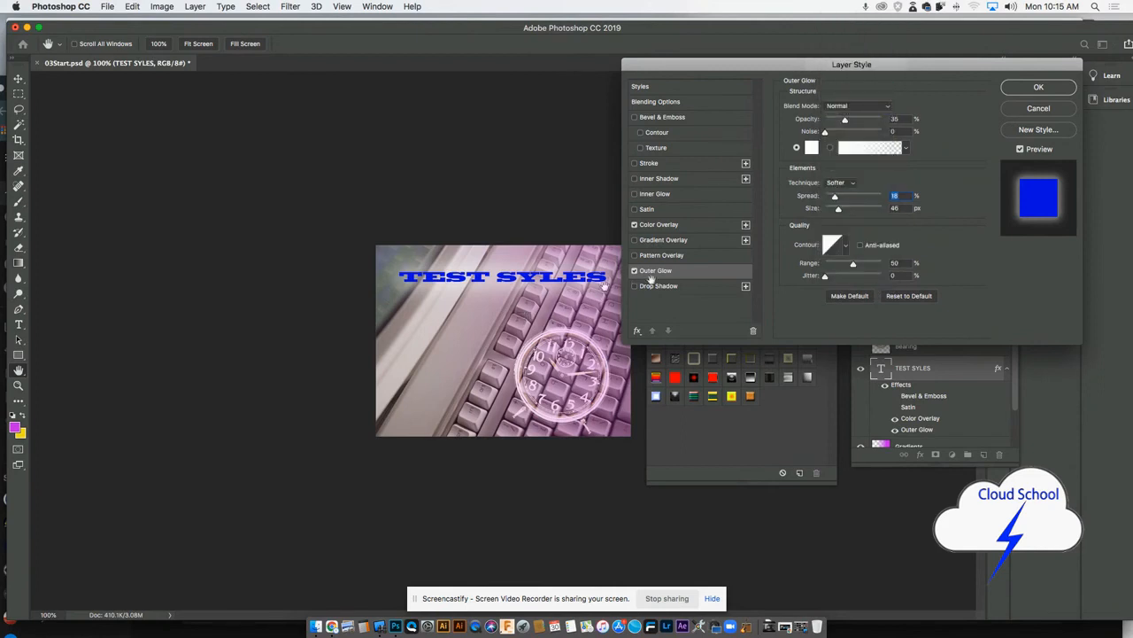
pyautogui.moveTo(845, 119); pyautogui.dragTo(860, 121)
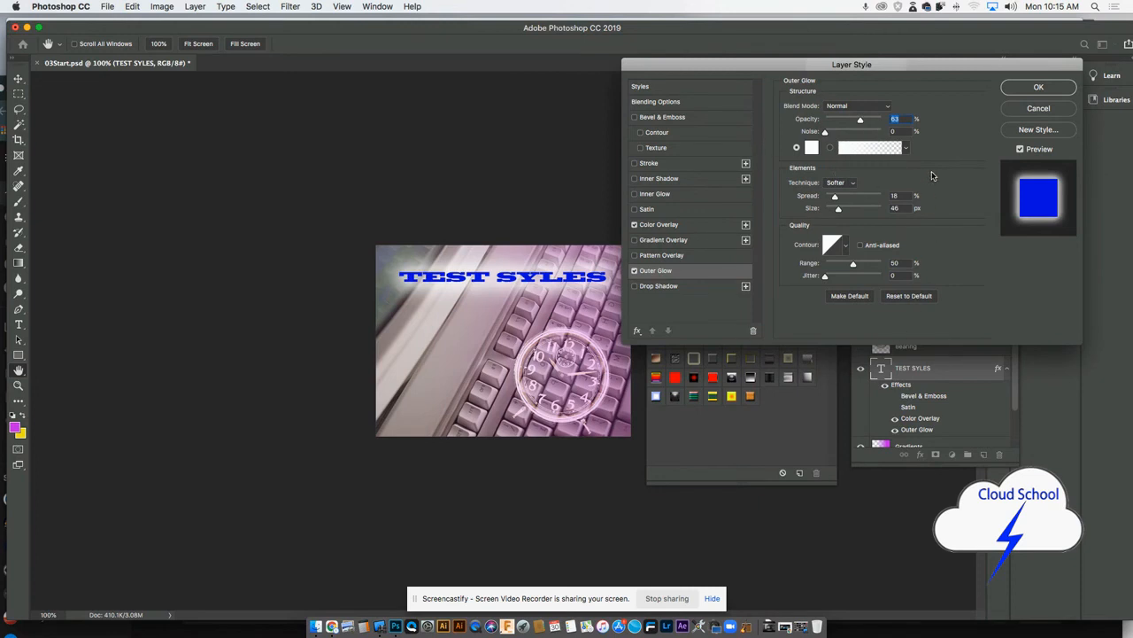
# - Turn off the text's Color Overlay and add a Gradient Overlay with the violet-to-orange preset
pyautogui.moveTo(890, 68); pyautogui.dragTo(882, 63)
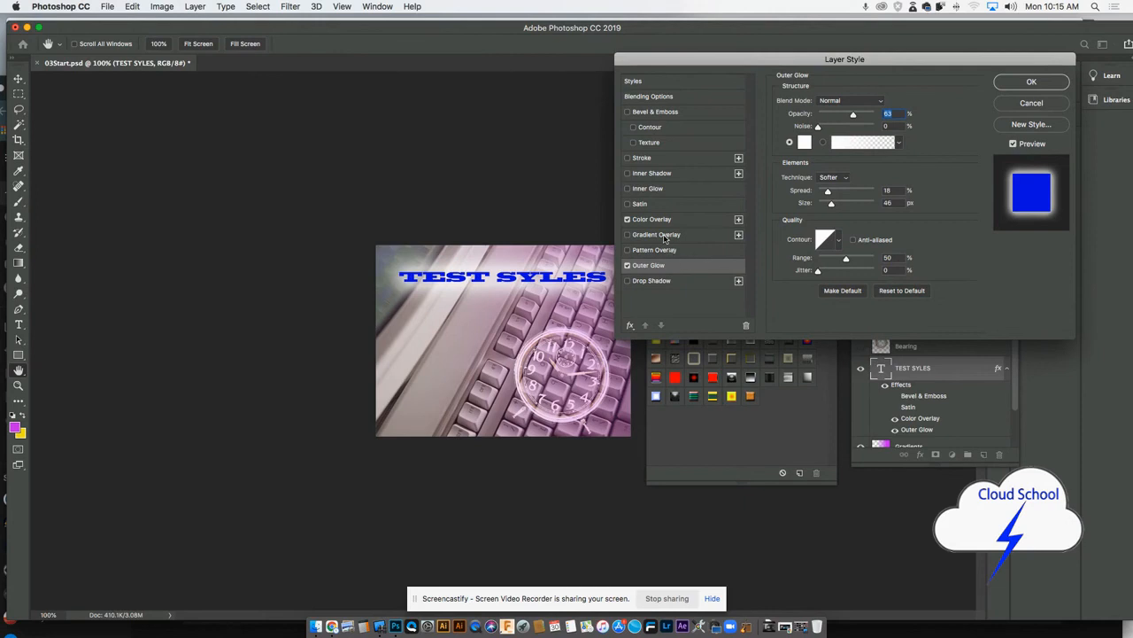
pyautogui.click(627, 218)
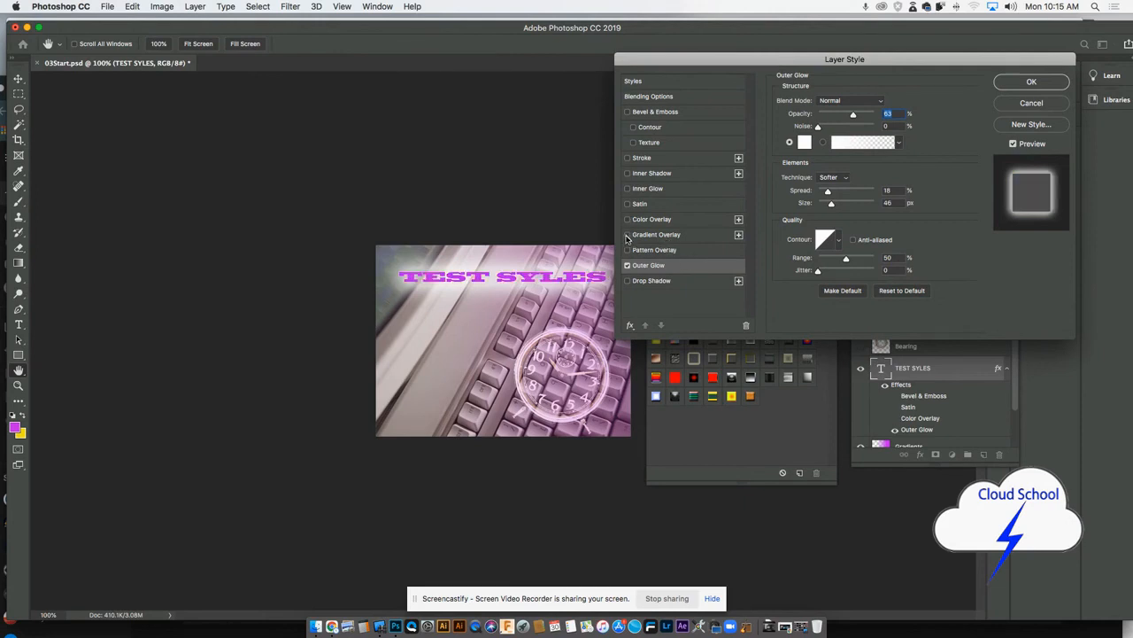
pyautogui.click(627, 234)
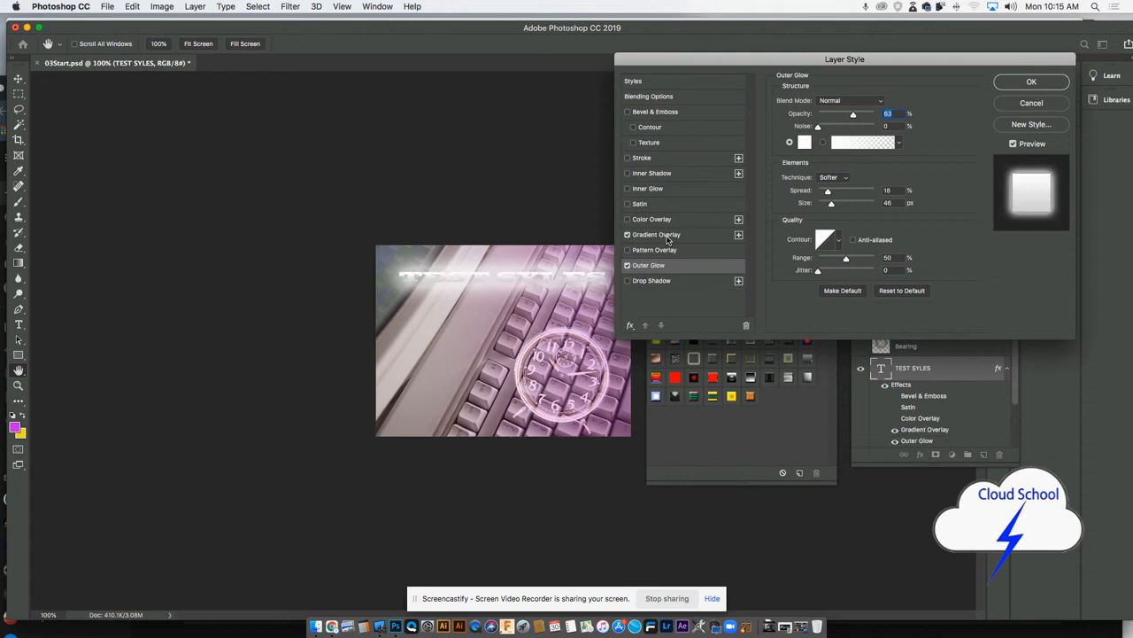
pyautogui.click(669, 235)
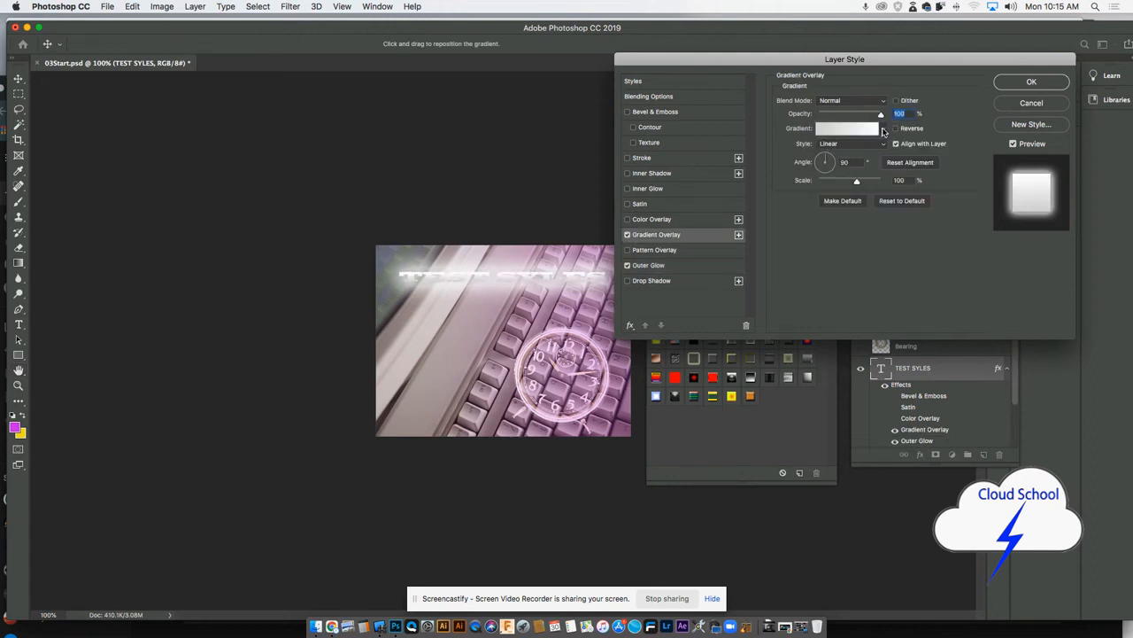
pyautogui.click(883, 128)
pyautogui.click(865, 155)
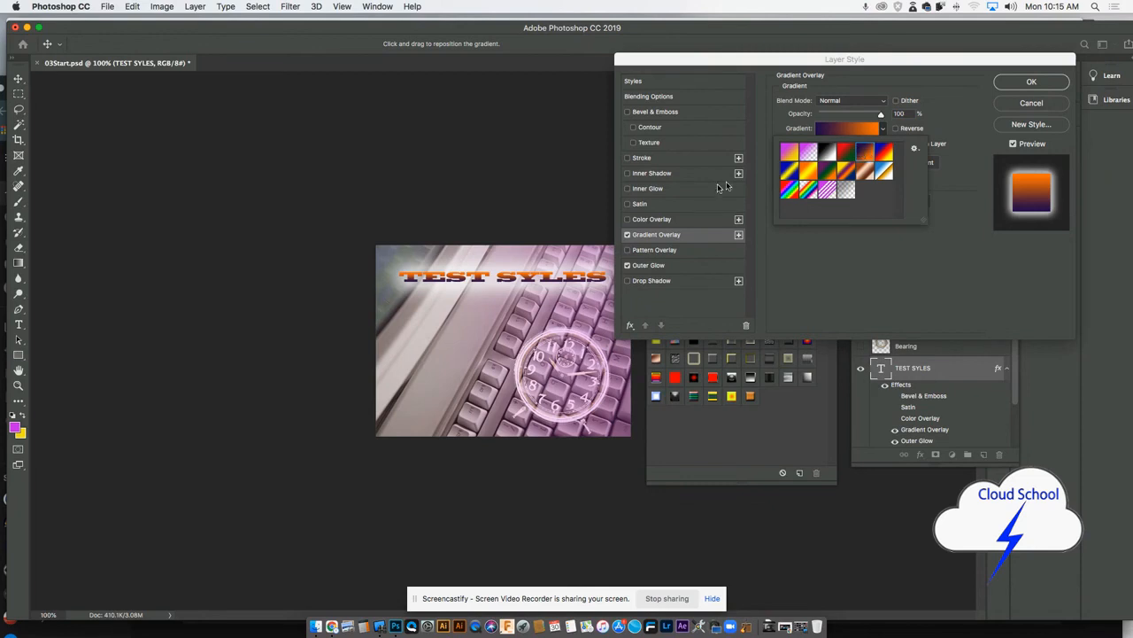
# - Add a 1 px blue Stroke on the inside of the text and apply the layer style
pyautogui.click(662, 159)
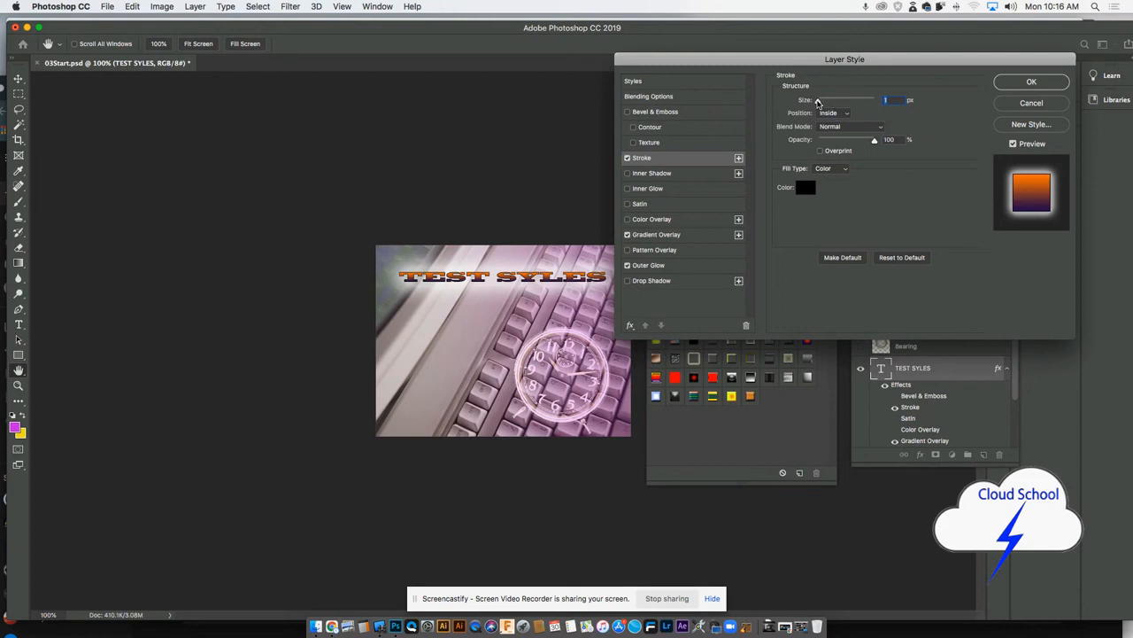
pyautogui.moveTo(818, 101); pyautogui.dragTo(820, 101)
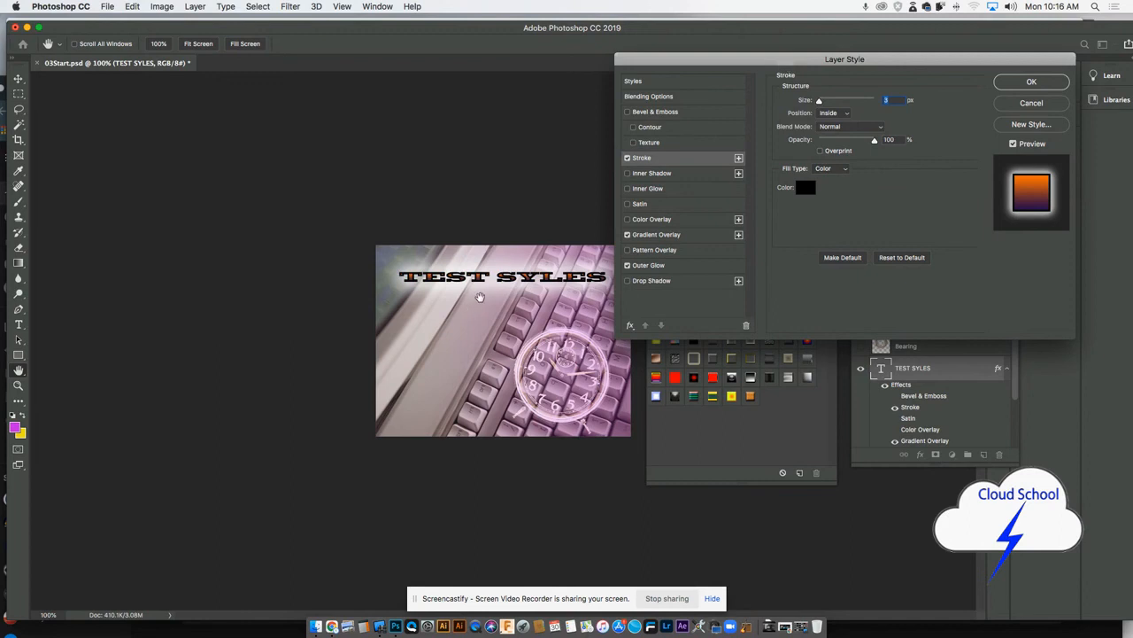
pyautogui.click(805, 186)
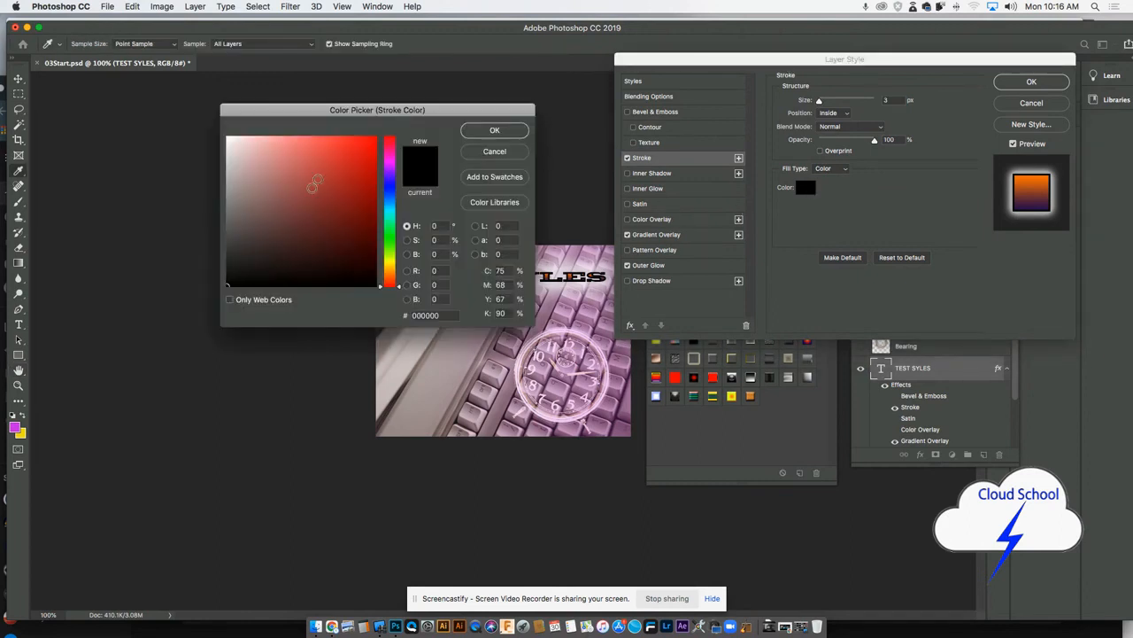
pyautogui.click(390, 186)
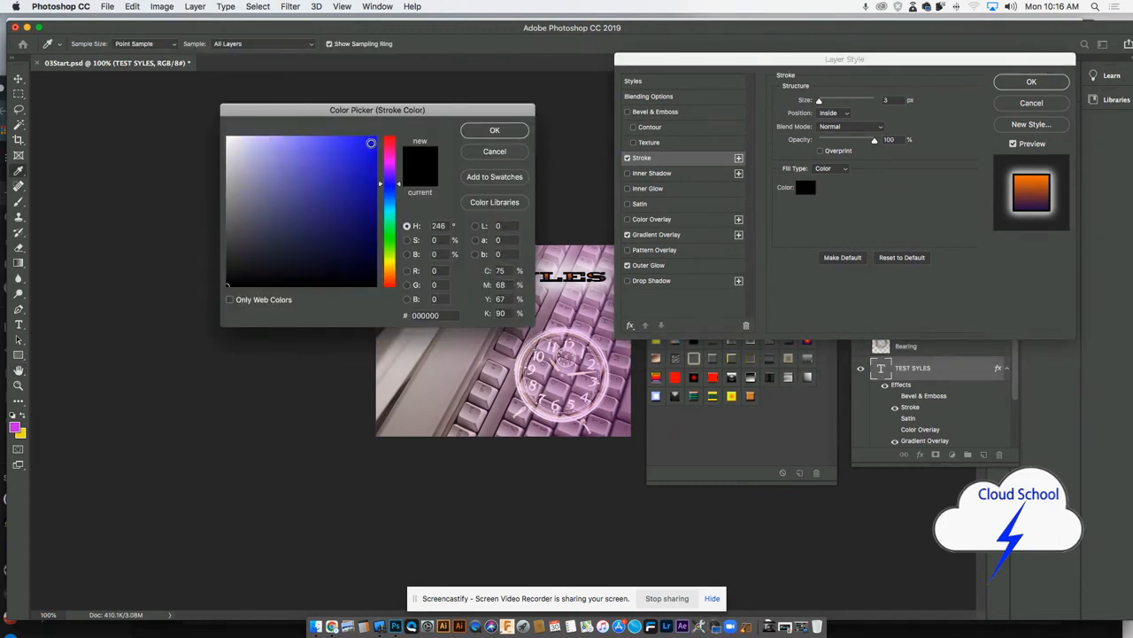
pyautogui.click(373, 145)
pyautogui.click(495, 130)
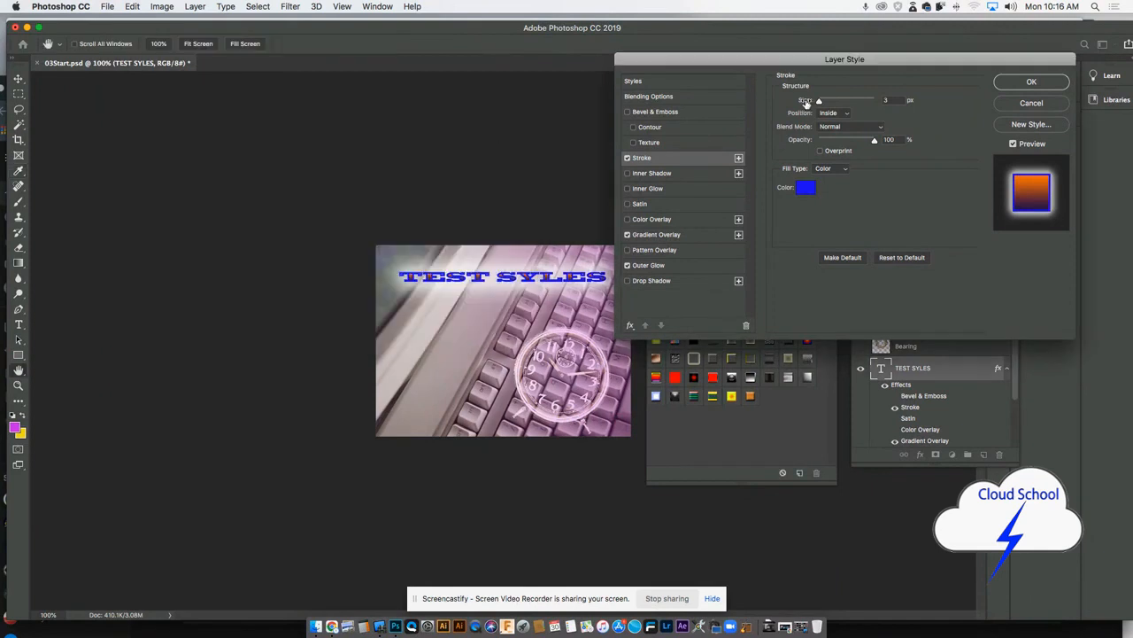
pyautogui.moveTo(818, 102); pyautogui.dragTo(816, 100)
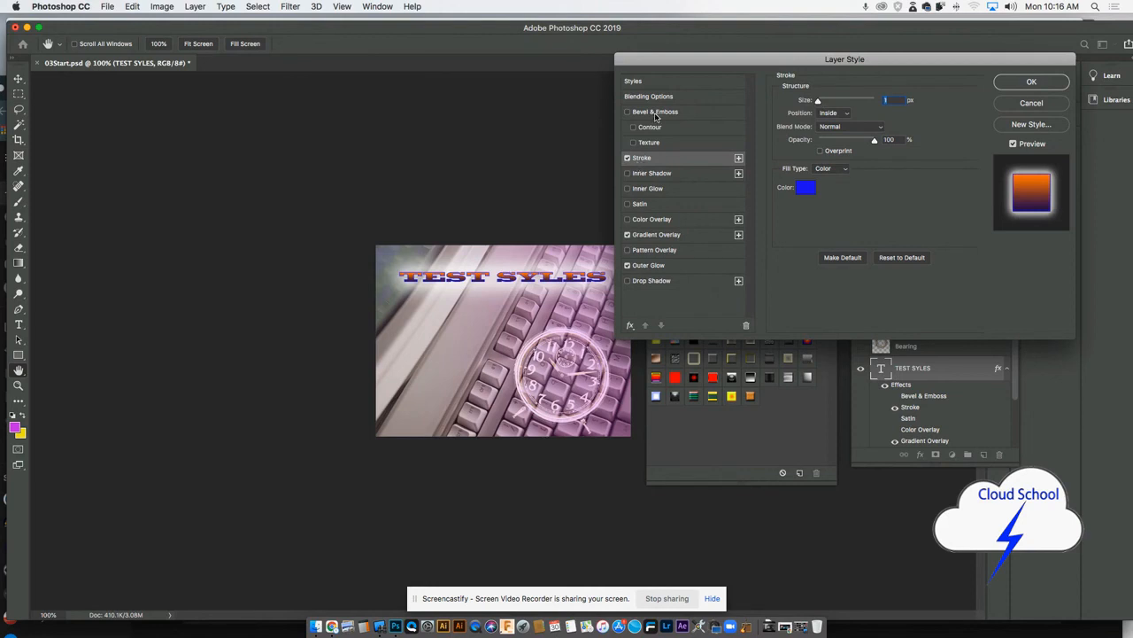
pyautogui.click(1027, 85)
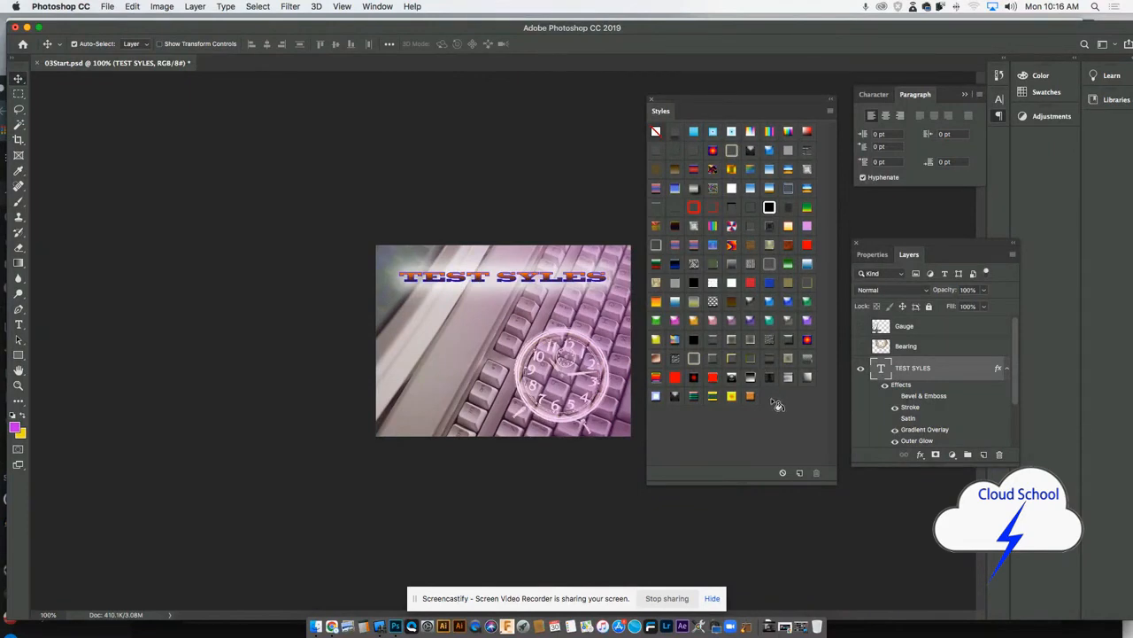
# - Save the text layer's effects as a preset style named "new style"
pyautogui.click(777, 404)
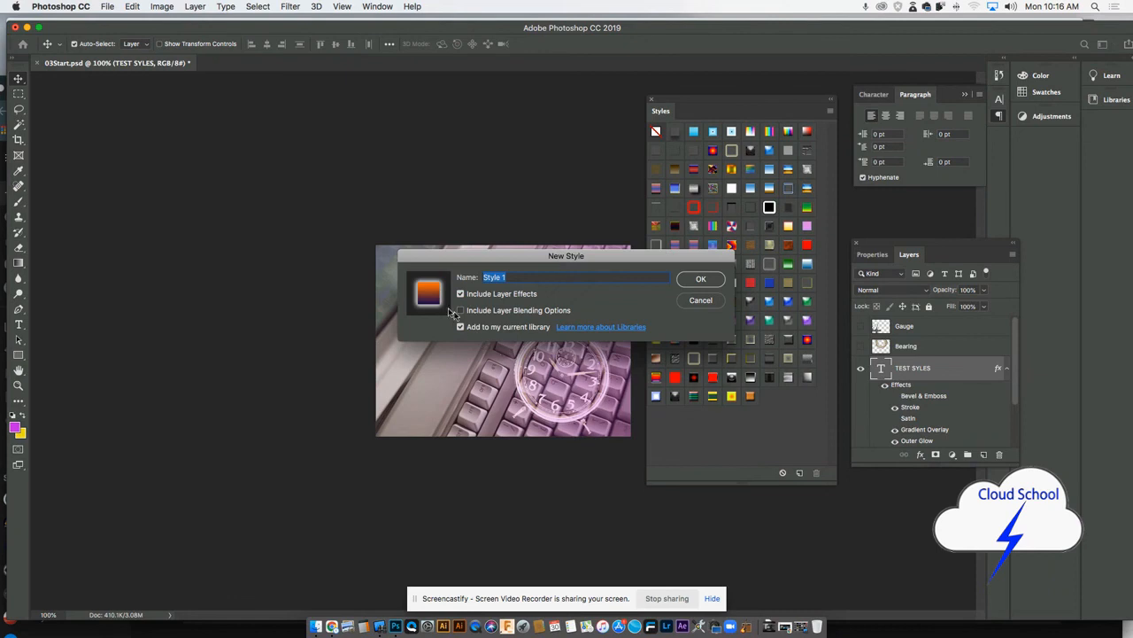
pyautogui.write('new style')
pyautogui.click(713, 282)
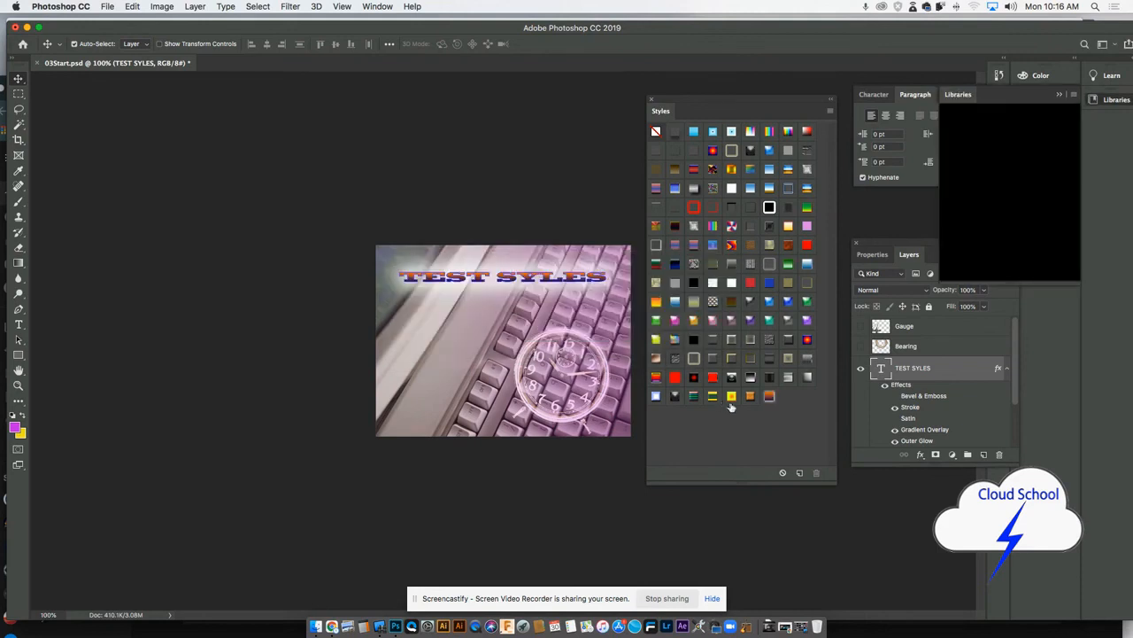